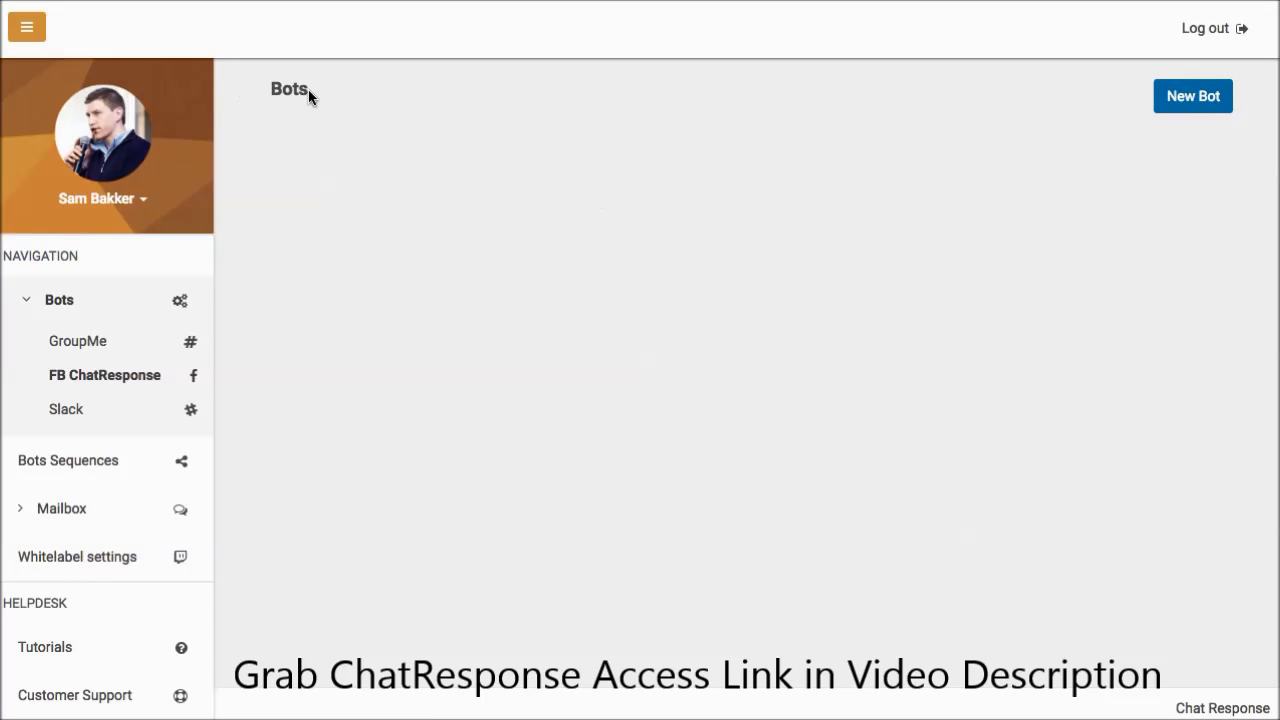
Step: Start creating a new Facebook bot and name it "Laptop Startup Bot"
{"action": "left_click", "coordinate": [1204, 96]}
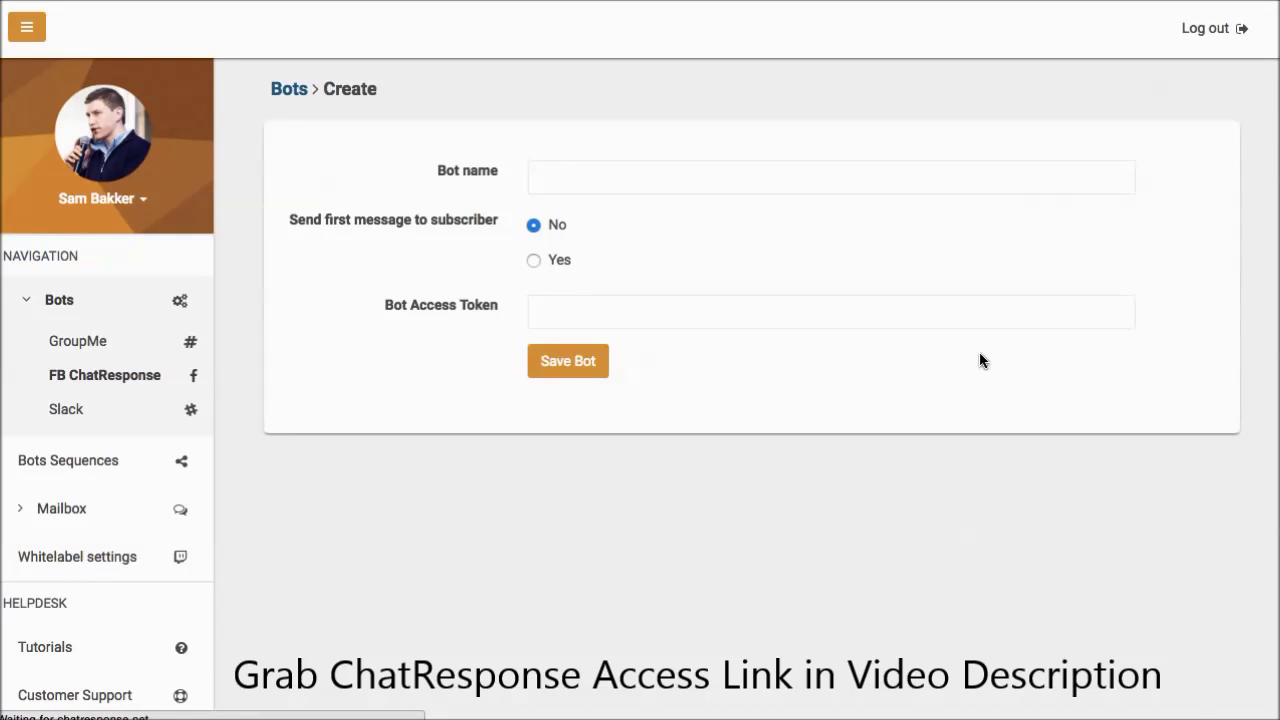
{"action": "left_click", "coordinate": [580, 172]}
{"action": "type", "text": "Lapt"}
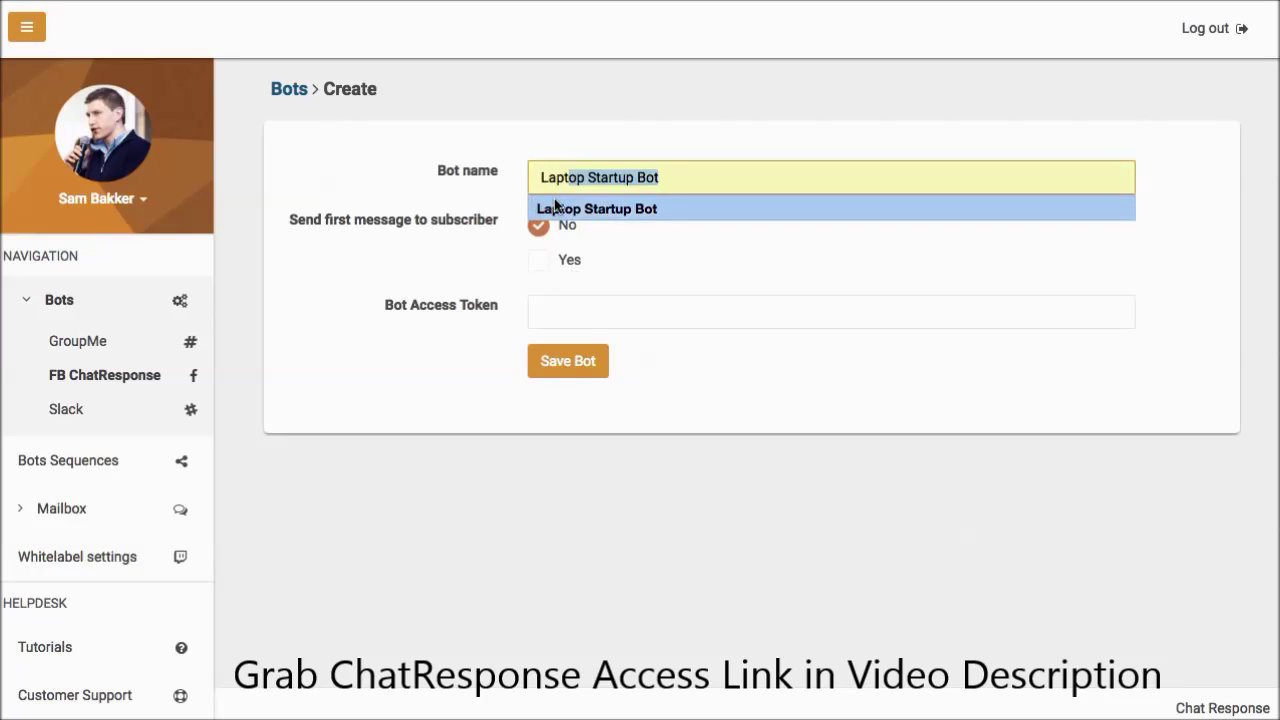
{"action": "left_click", "coordinate": [556, 208]}
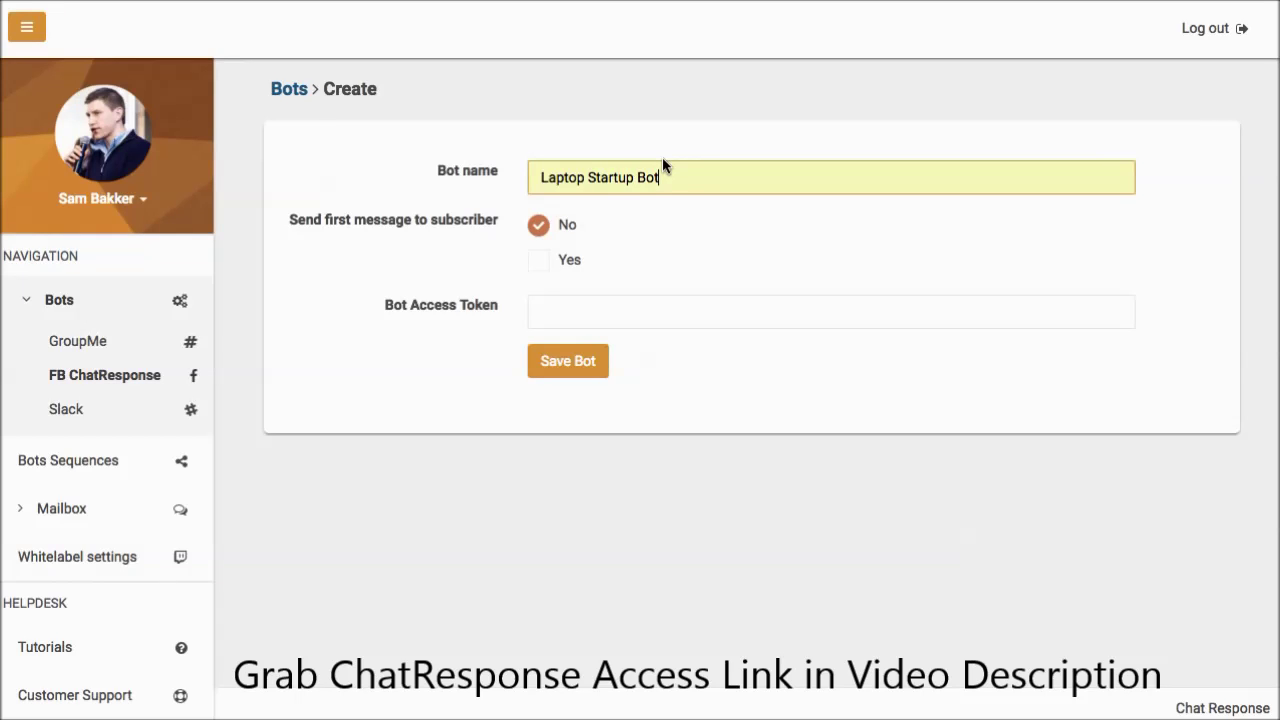
Step: Enable the first subscriber message and put "Thanks for your message you'll get a response very soon. Also" before its default text, lowercasing "You"
{"action": "left_click", "coordinate": [539, 260]}
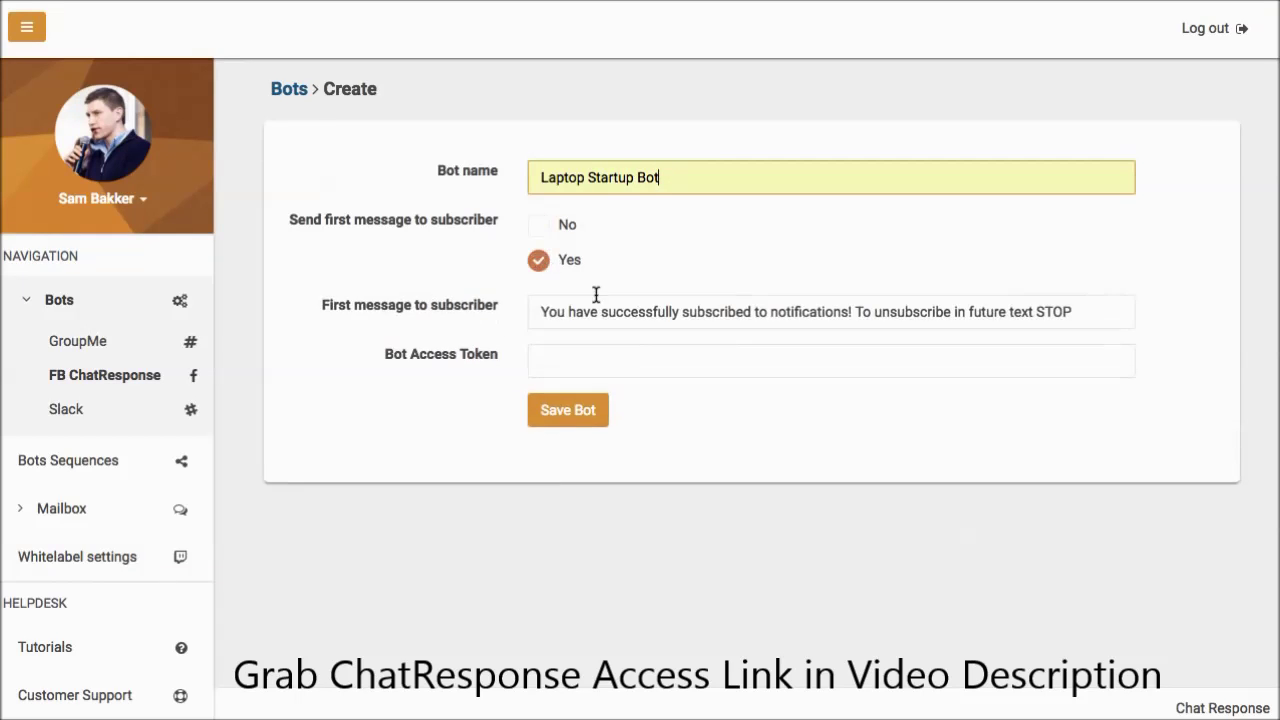
{"action": "left_click", "coordinate": [543, 313]}
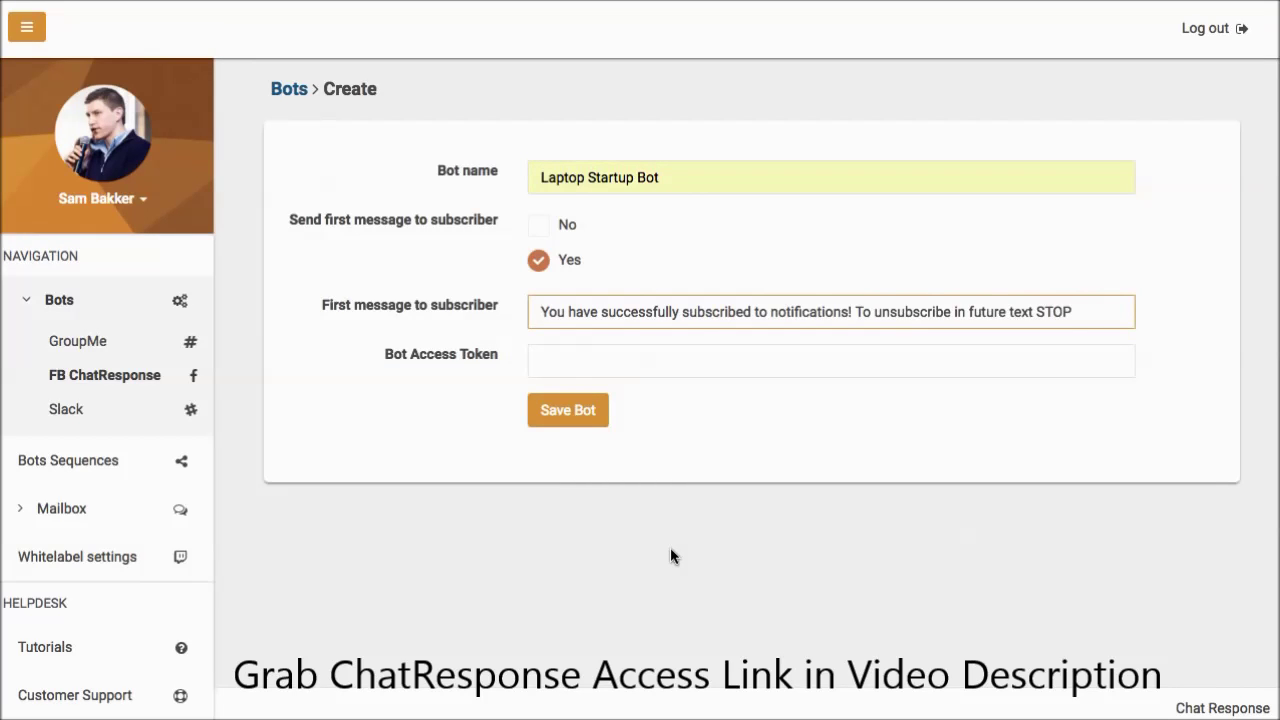
{"action": "type", "text": "Thanks for your messag"}
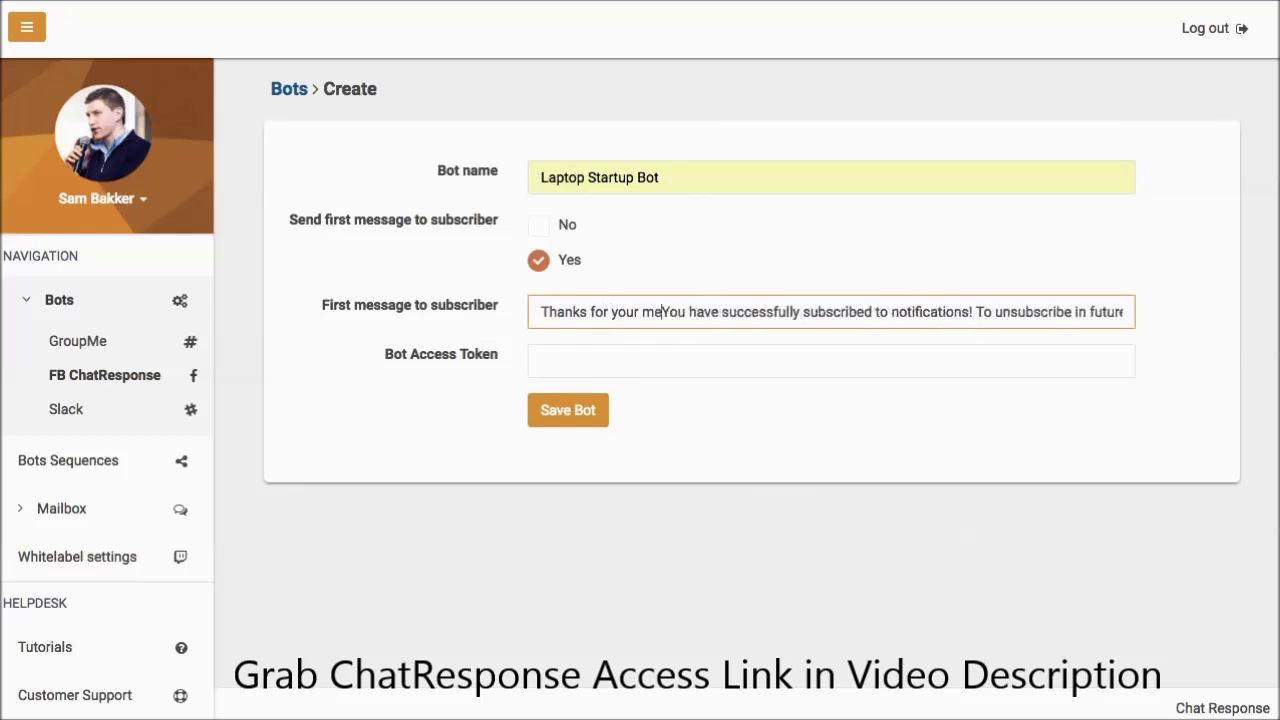
{"action": "type", "text": "e you'll get a"}
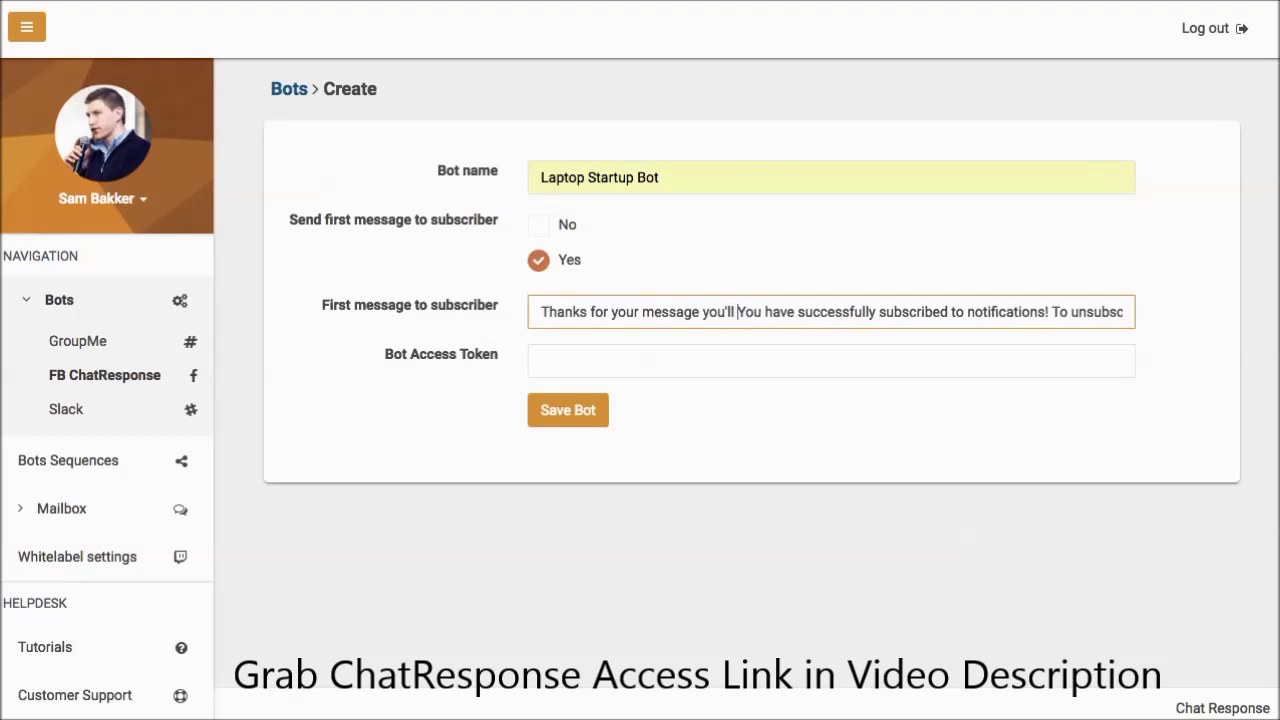
{"action": "type", "text": " response very"}
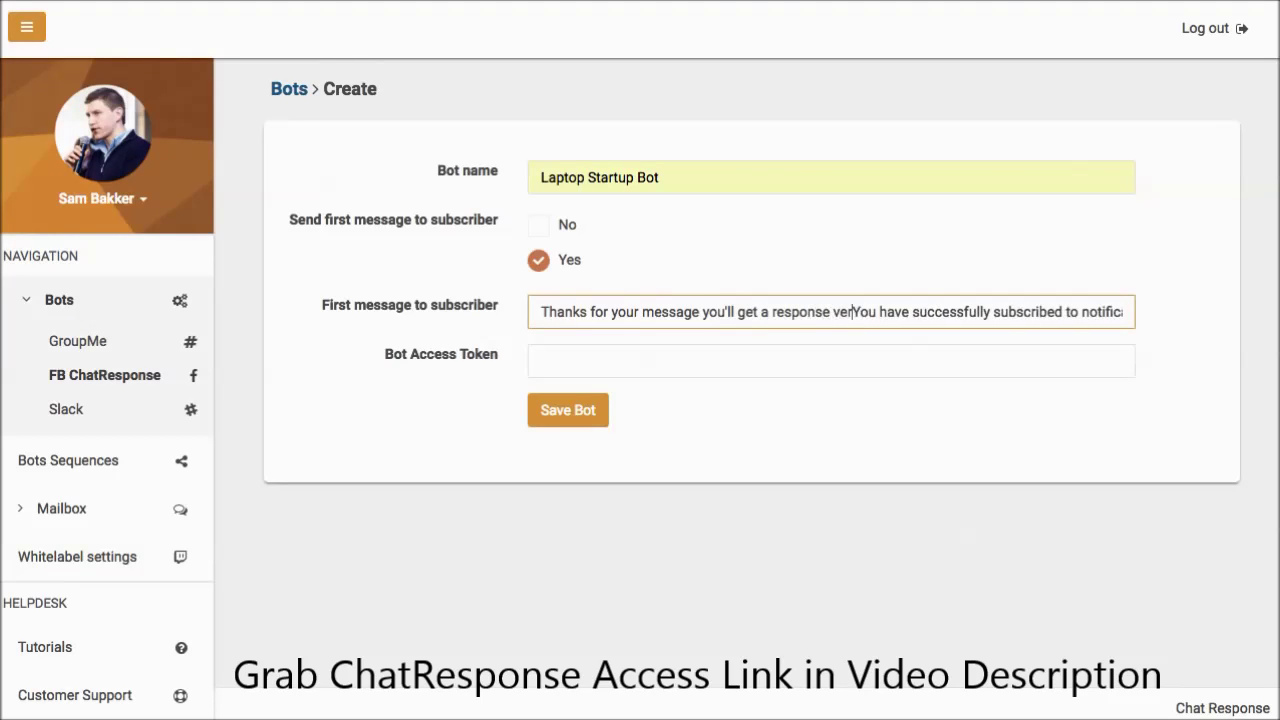
{"action": "type", "text": " soon. "}
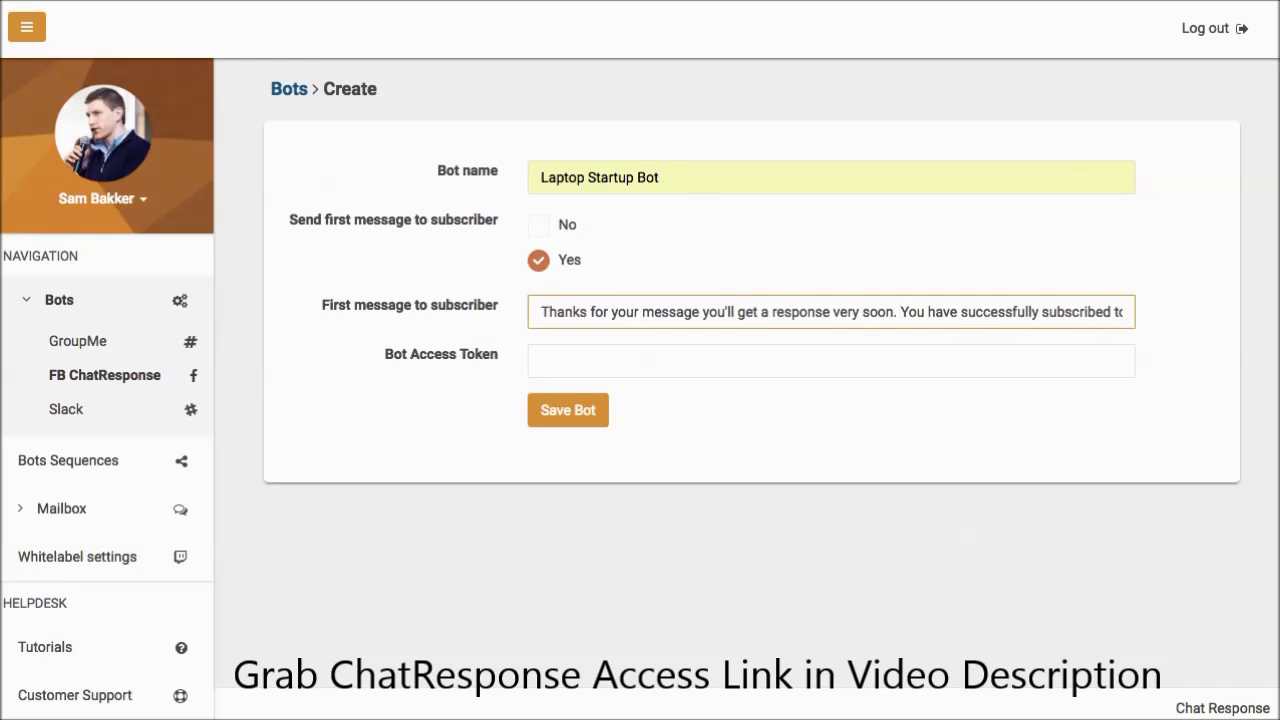
{"action": "type", "text": "Also"}
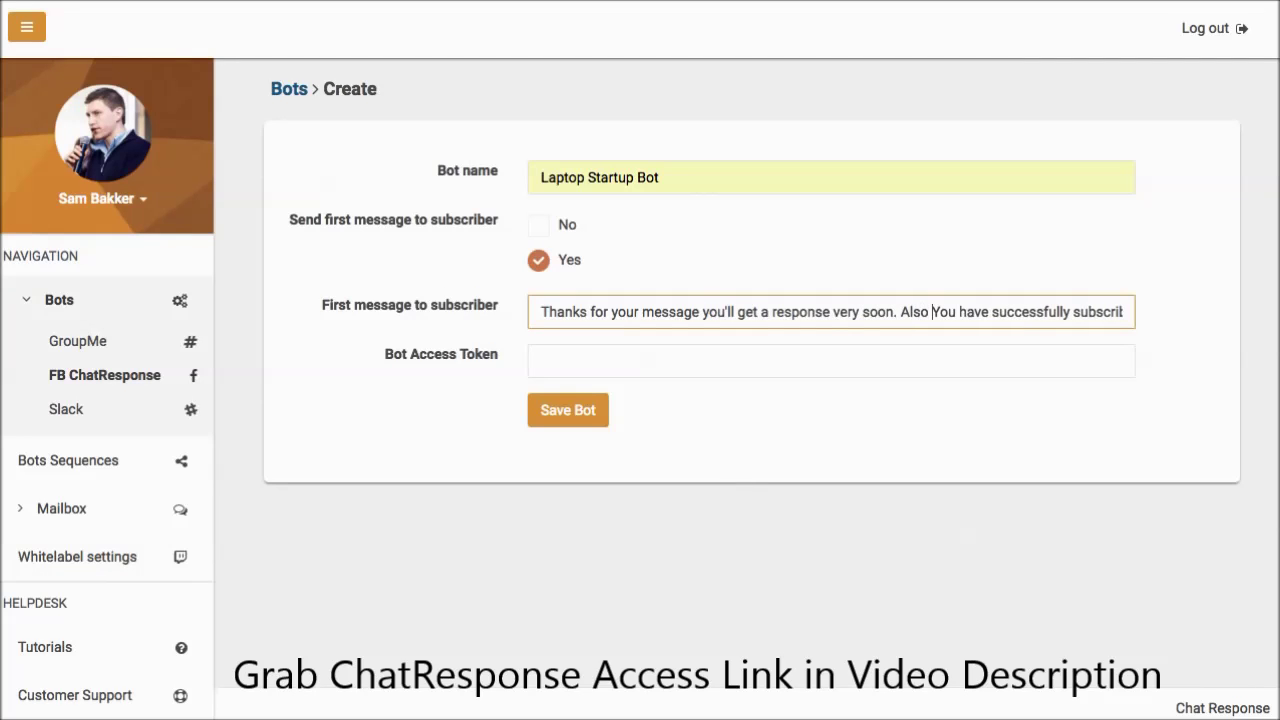
{"action": "key", "text": "Delete"}
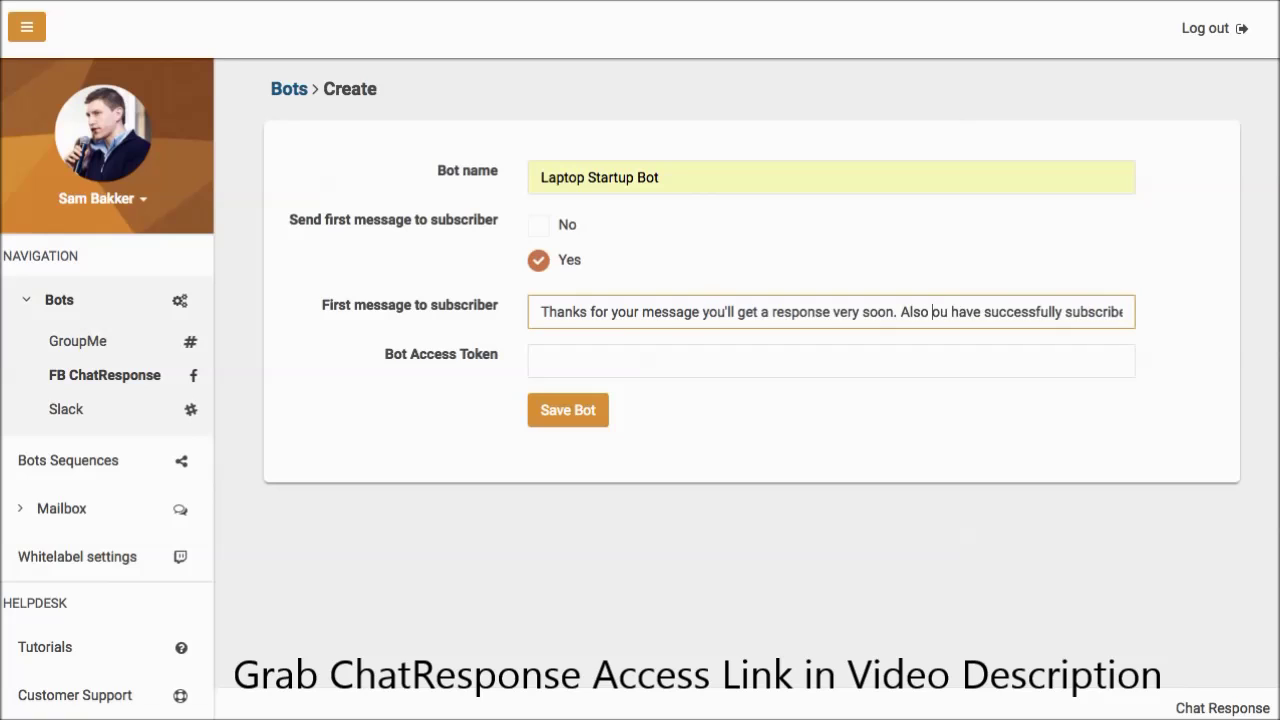
{"action": "type", "text": "y"}
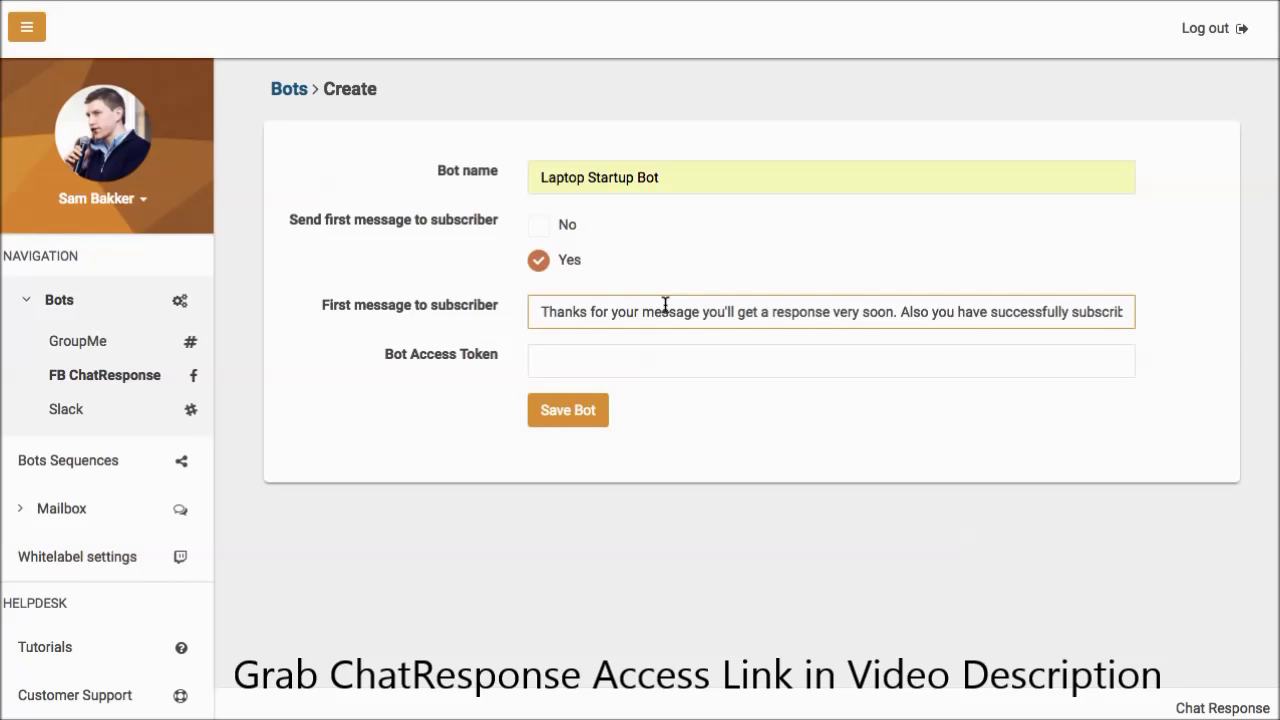
{"action": "left_click", "coordinate": [678, 346]}
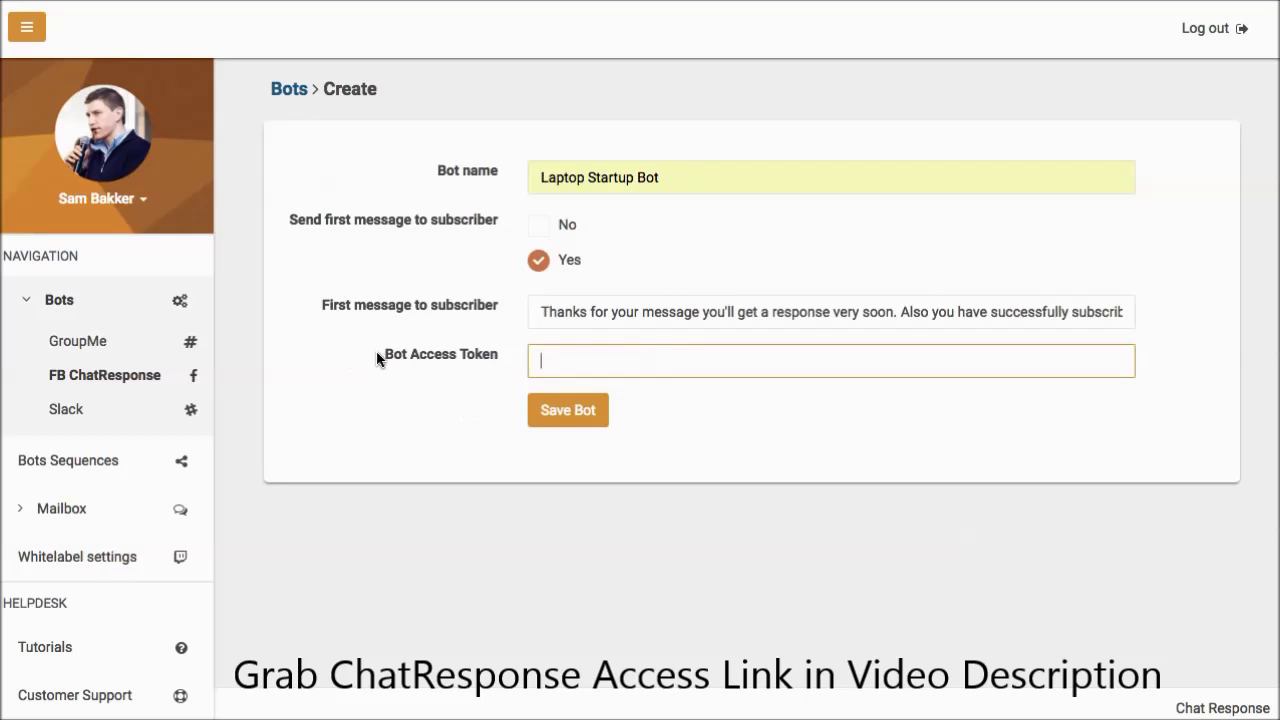
{"action": "left_click_drag", "start_coordinate": [380, 354], "coordinate": [506, 354]}
{"action": "left_click", "coordinate": [500, 354]}
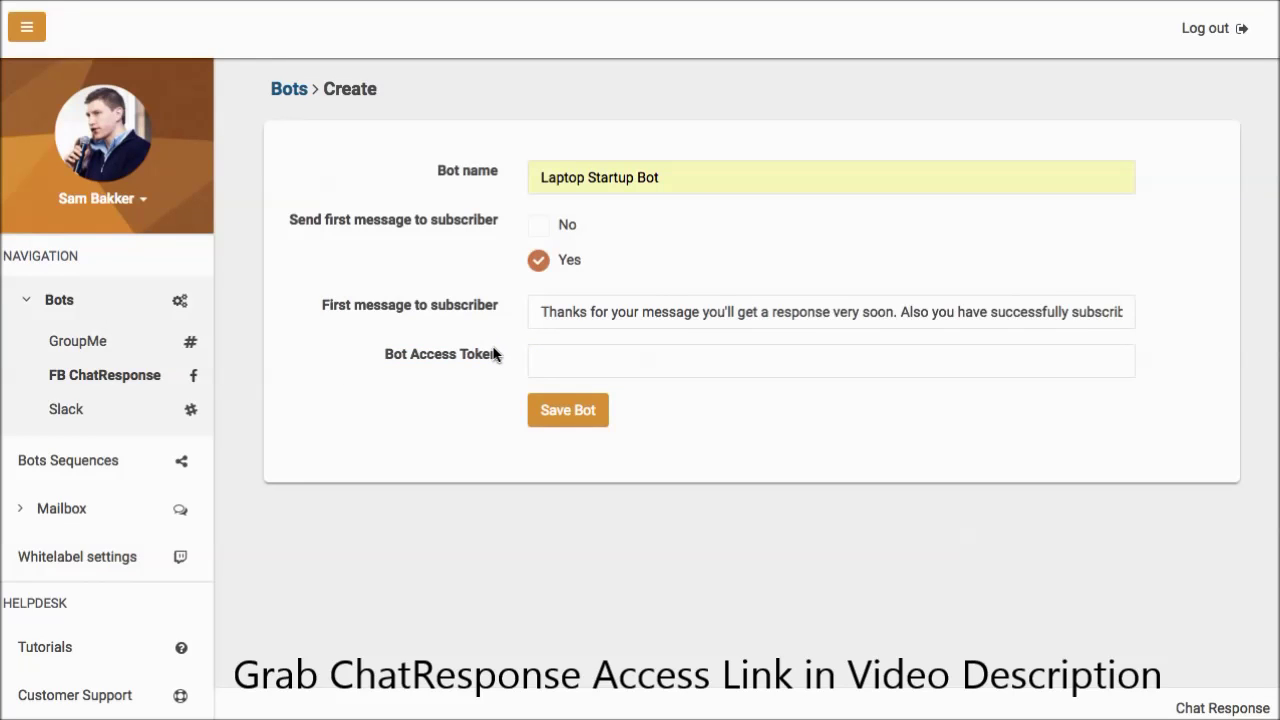
Step: Switch to the chatapp Messenger settings on Facebook for Developers, generate the page access token for Laptop Startup, and copy it
{"action": "left_click", "coordinate": [366, 5]}
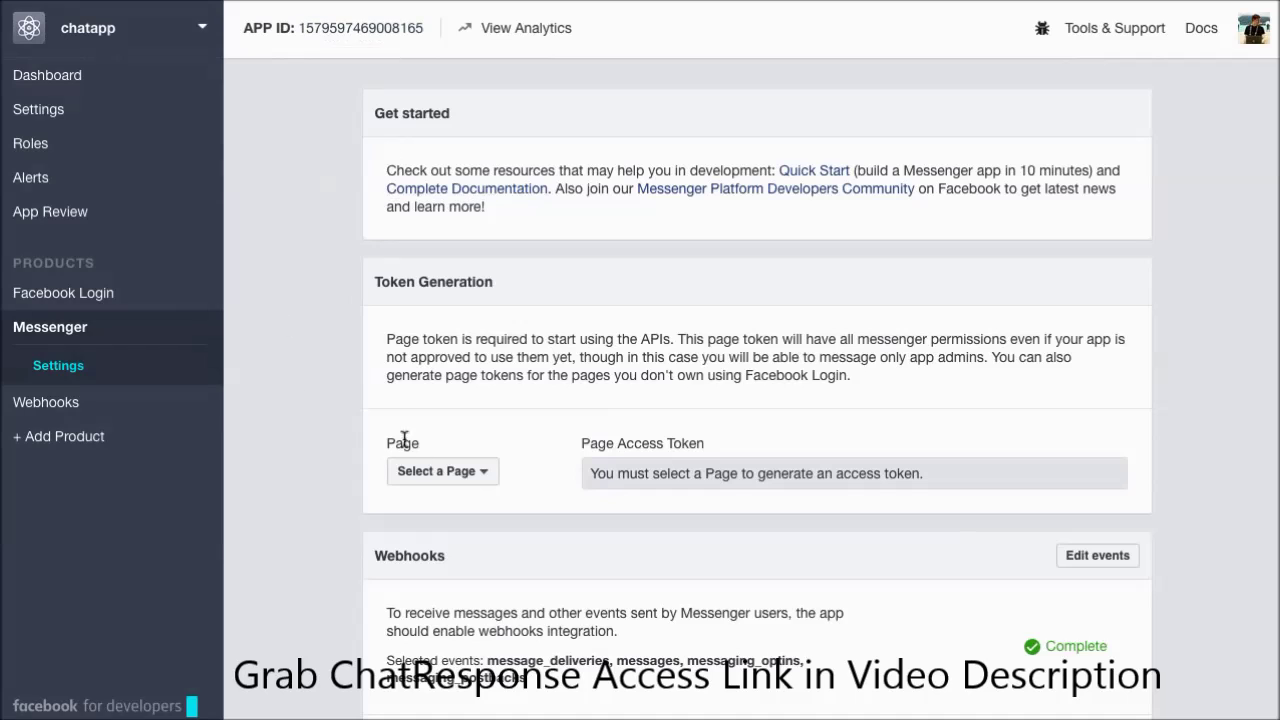
{"action": "left_click", "coordinate": [480, 474]}
{"action": "scroll", "coordinate": [487, 549], "scroll_direction": "down", "scroll_amount": 1}
{"action": "scroll", "coordinate": [487, 520], "scroll_direction": "down", "scroll_amount": 2}
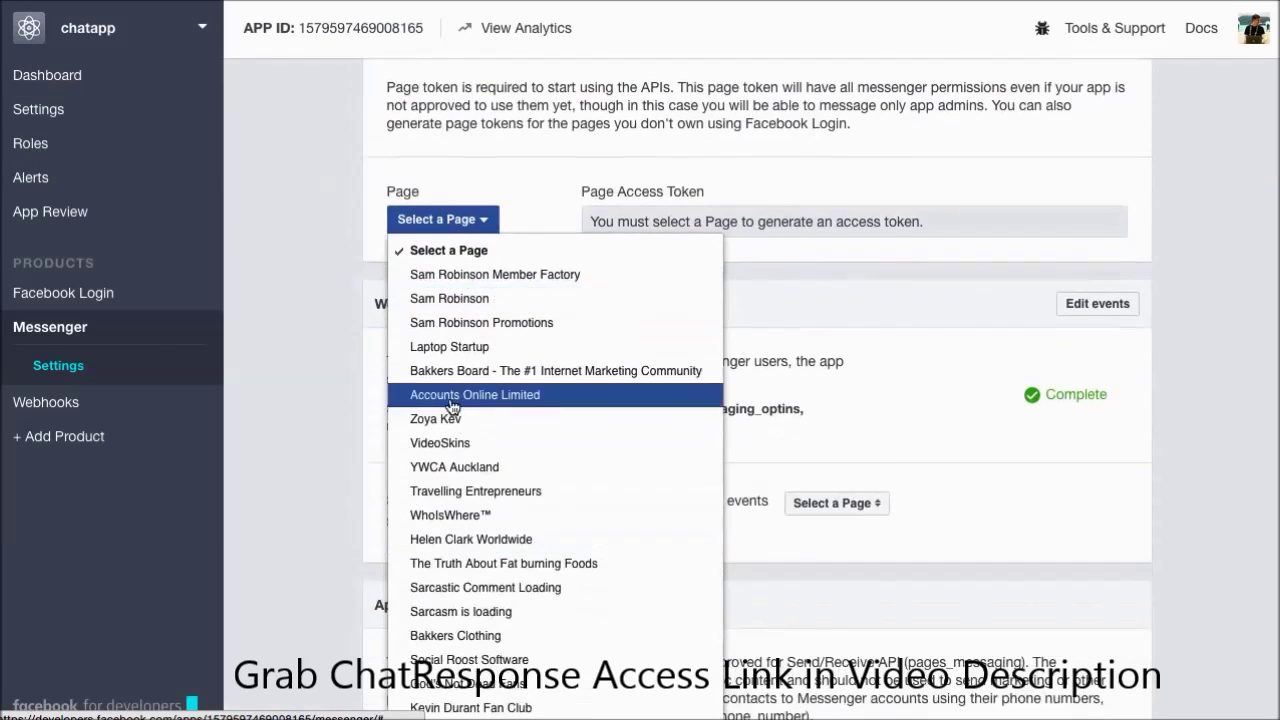
{"action": "left_click", "coordinate": [468, 358]}
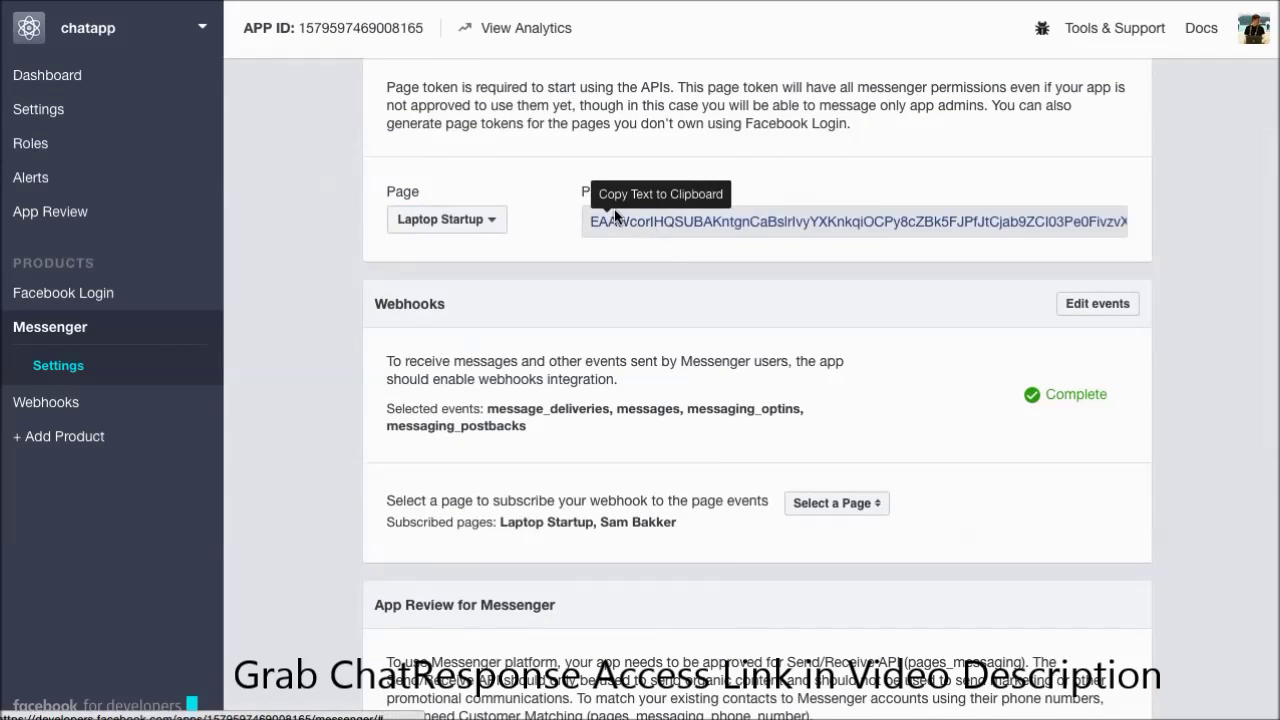
{"action": "left_click", "coordinate": [617, 222]}
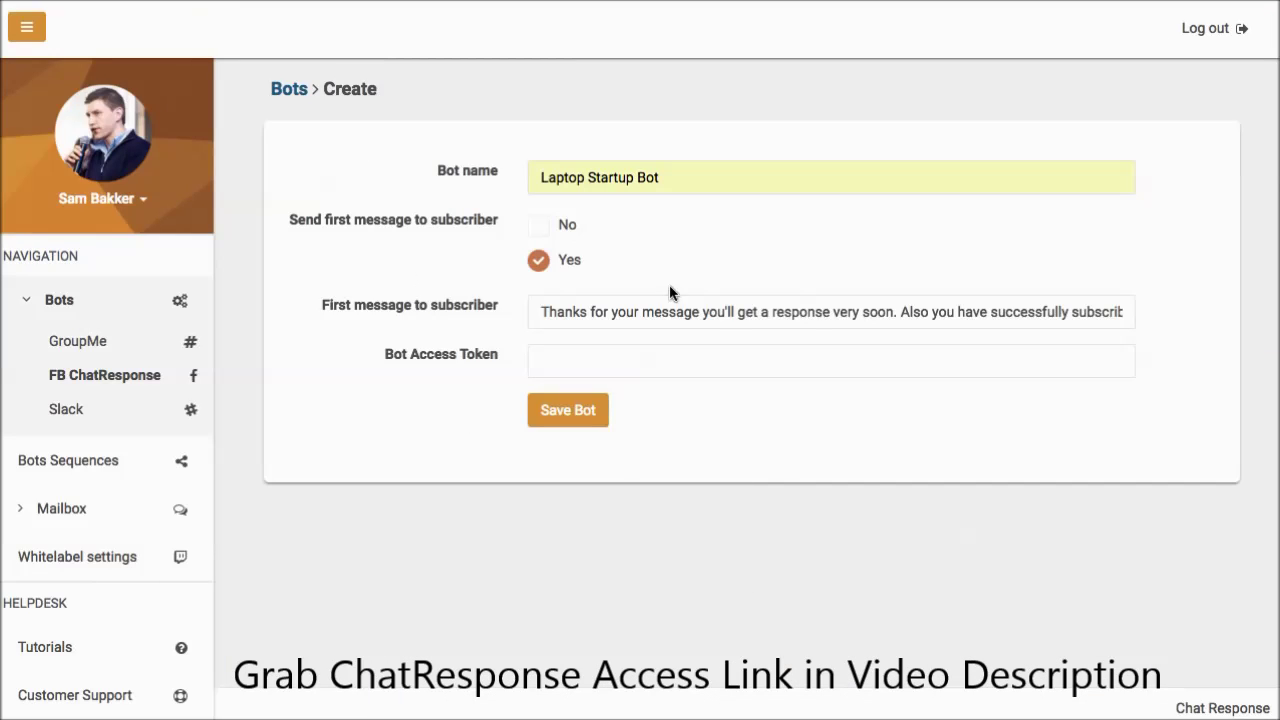
Step: Return to Chat Response, paste the page access token as the Bot Access Token, and save the bot
{"action": "left_click", "coordinate": [620, 363]}
{"action": "key", "text": "ctrl+v"}
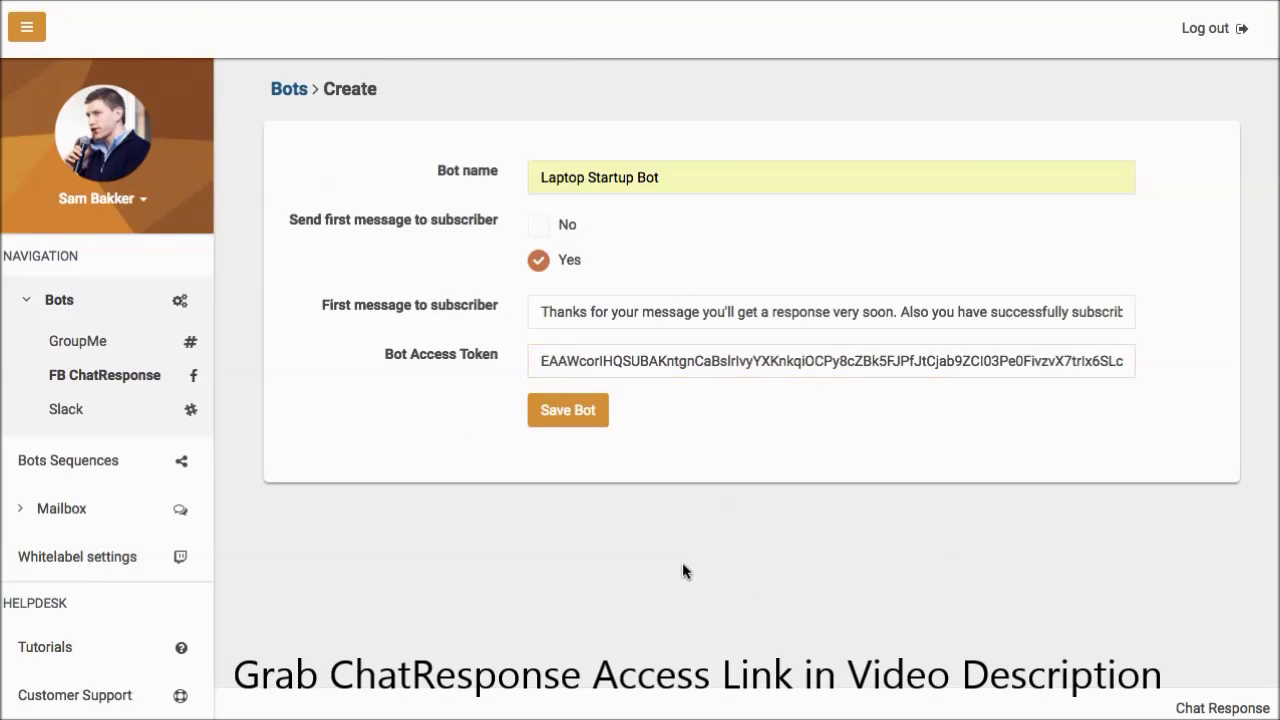
{"action": "left_click", "coordinate": [563, 412]}
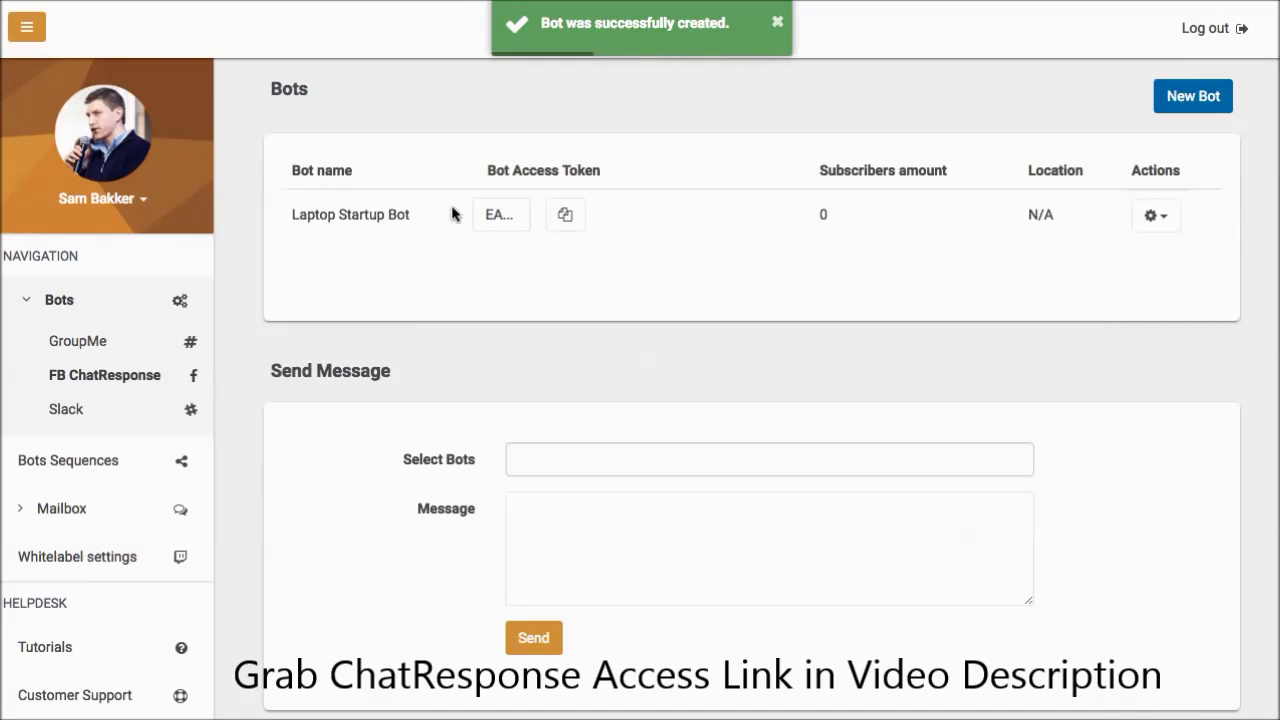
Step: Switch to Facebook and open the Laptop Startup website page from the "lapt" search suggestions
{"action": "left_click", "coordinate": [565, 214]}
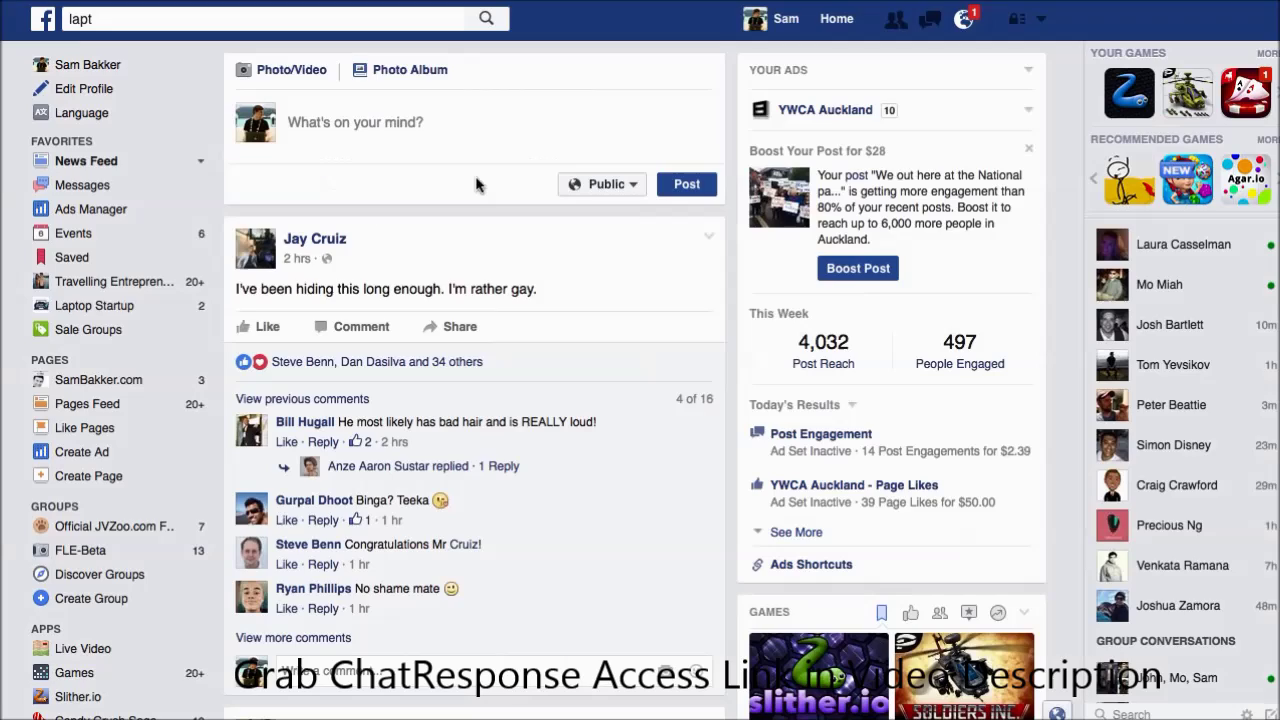
{"action": "left_click", "coordinate": [189, 20]}
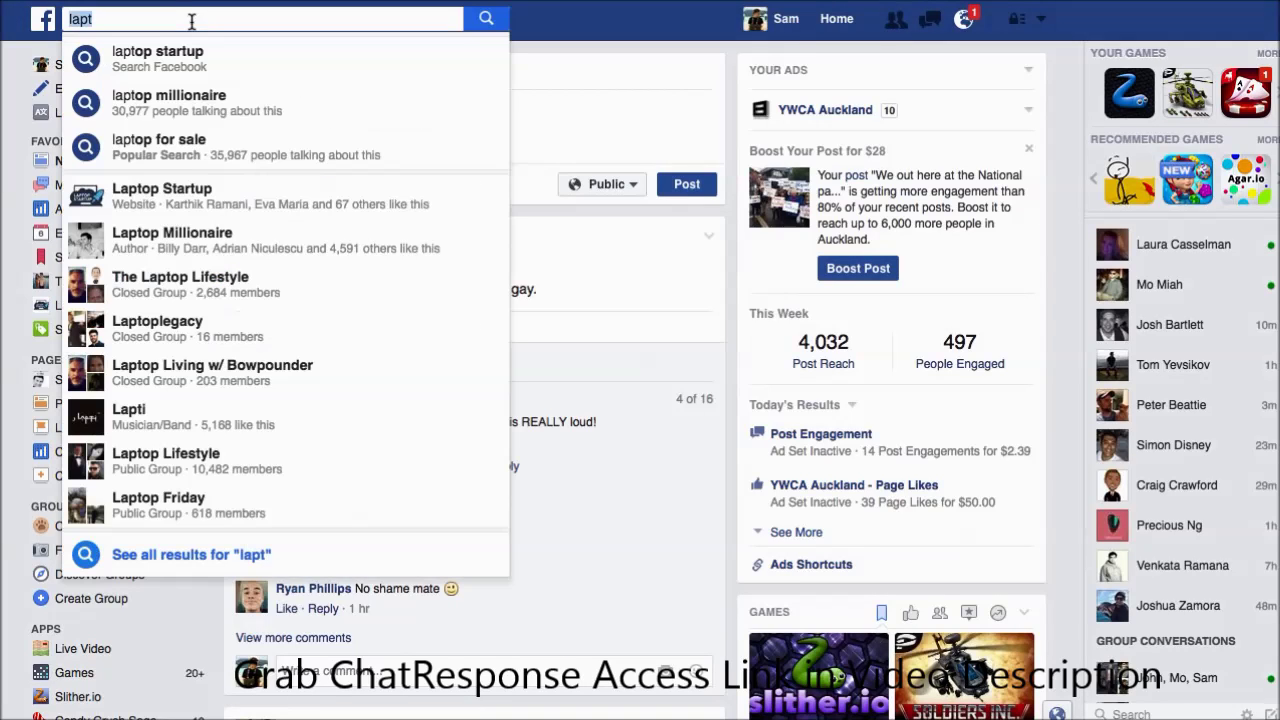
{"action": "left_click", "coordinate": [190, 195]}
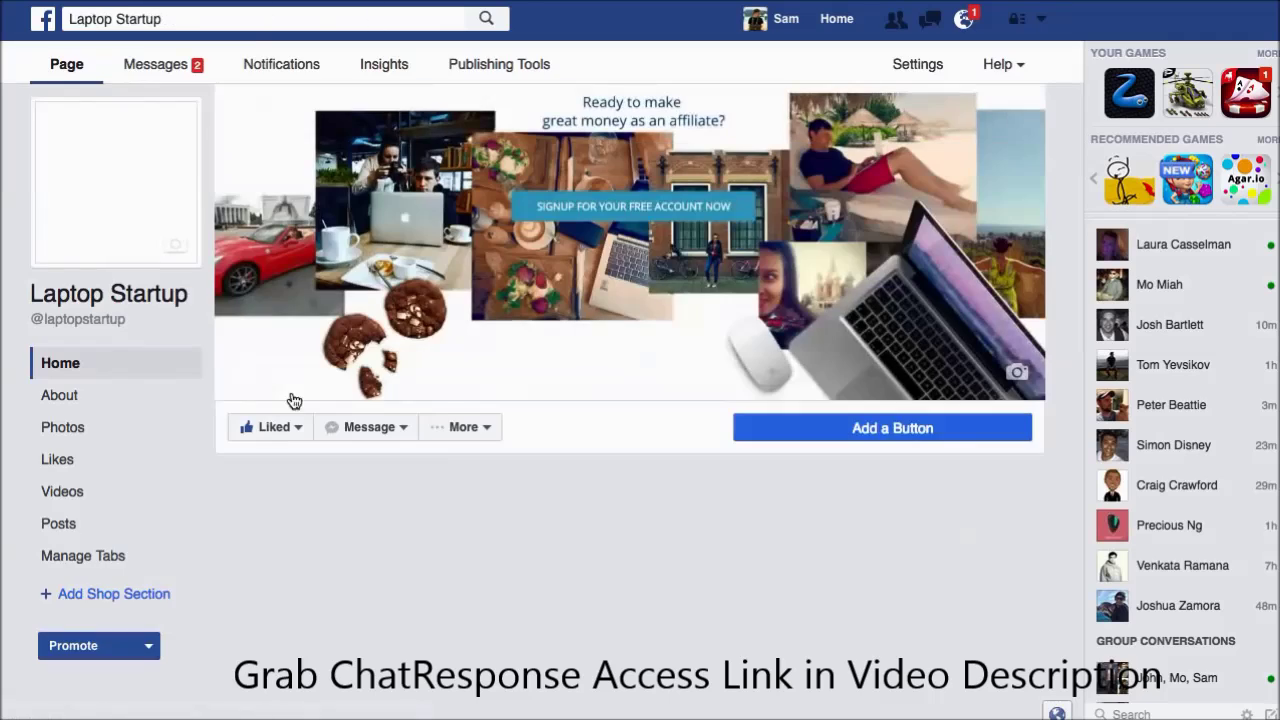
Step: Open a chat with the Laptop Startup page and send "Hey what is your support url?"
{"action": "mouse_move", "coordinate": [280, 430]}
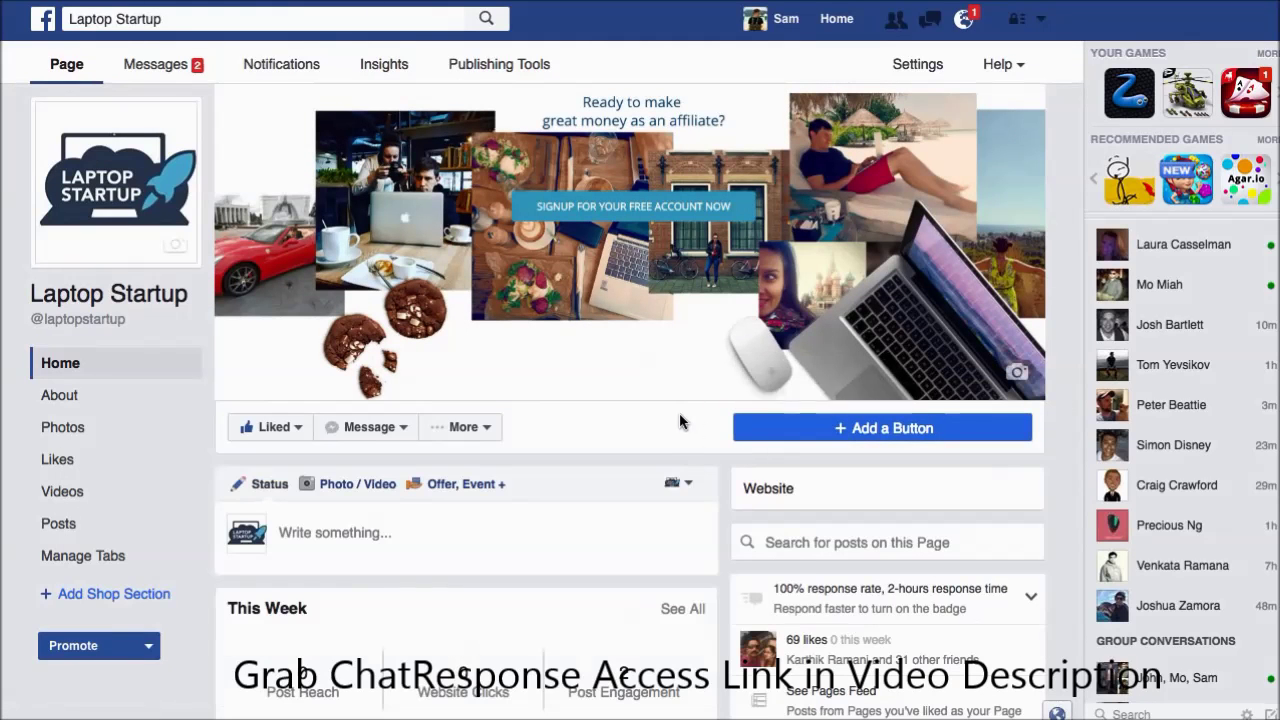
{"action": "mouse_move", "coordinate": [370, 432]}
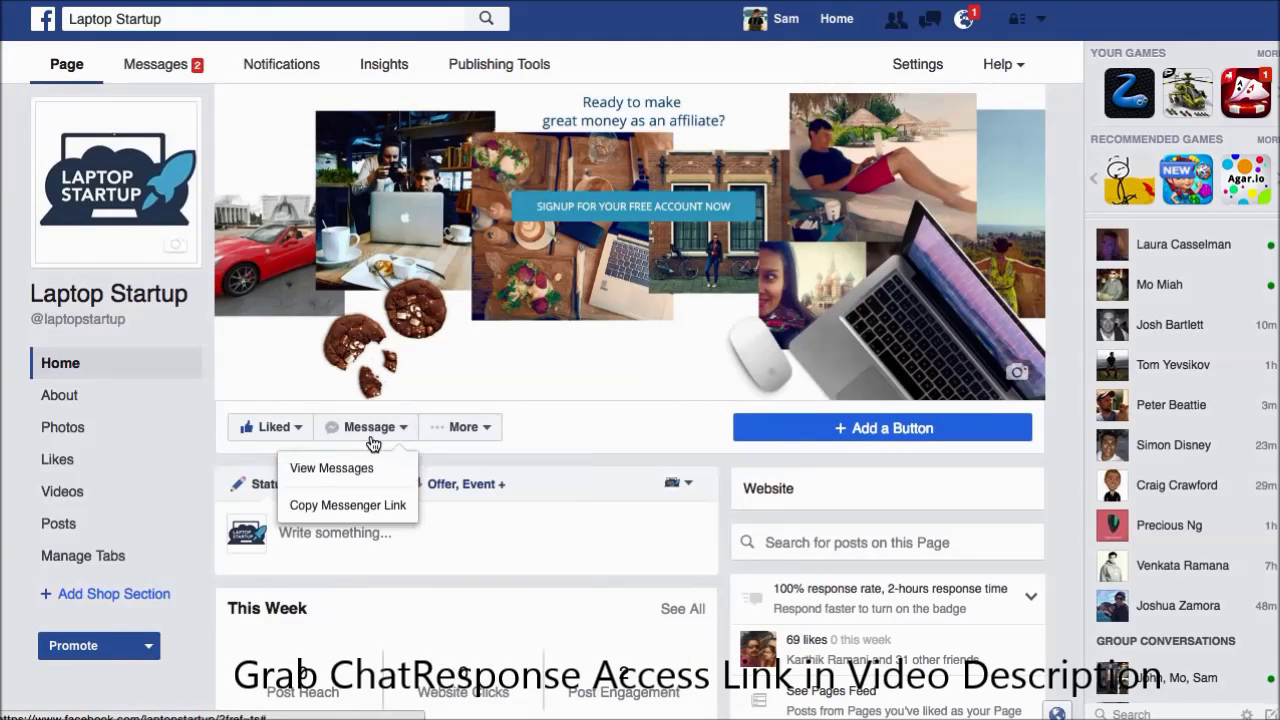
{"action": "left_click", "coordinate": [372, 428]}
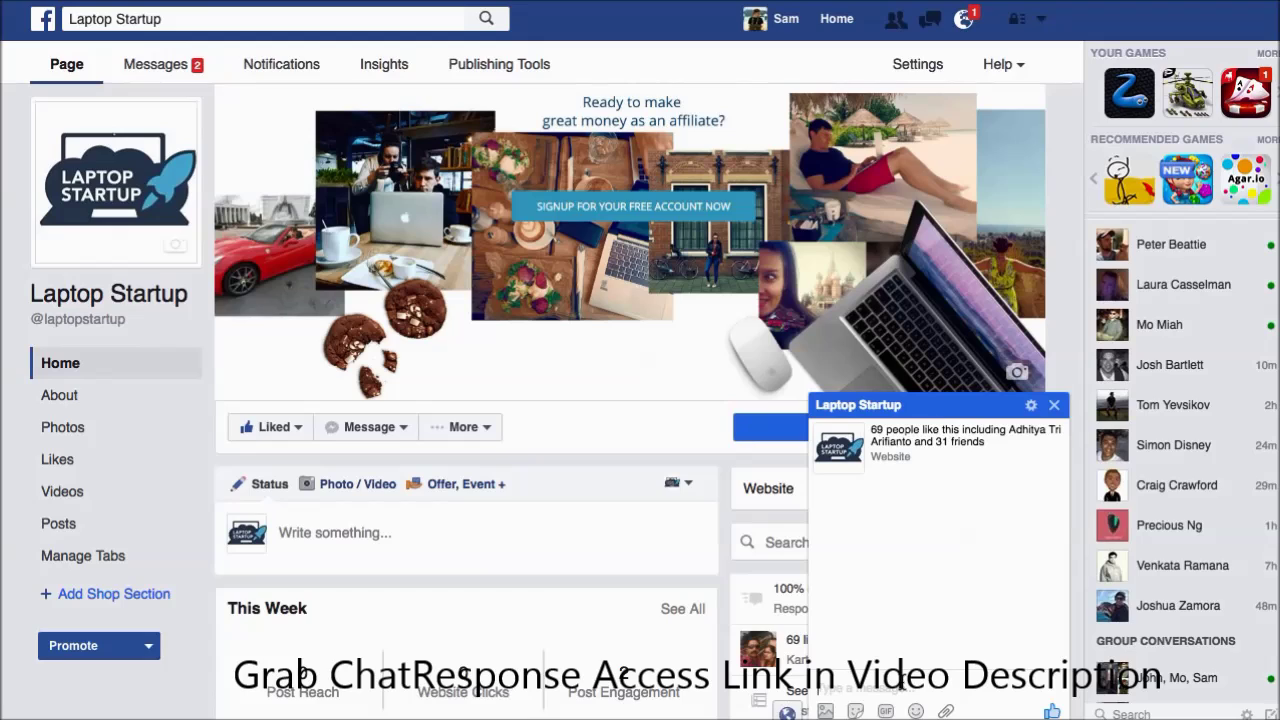
{"action": "type", "text": "Hey what is your support url?"}
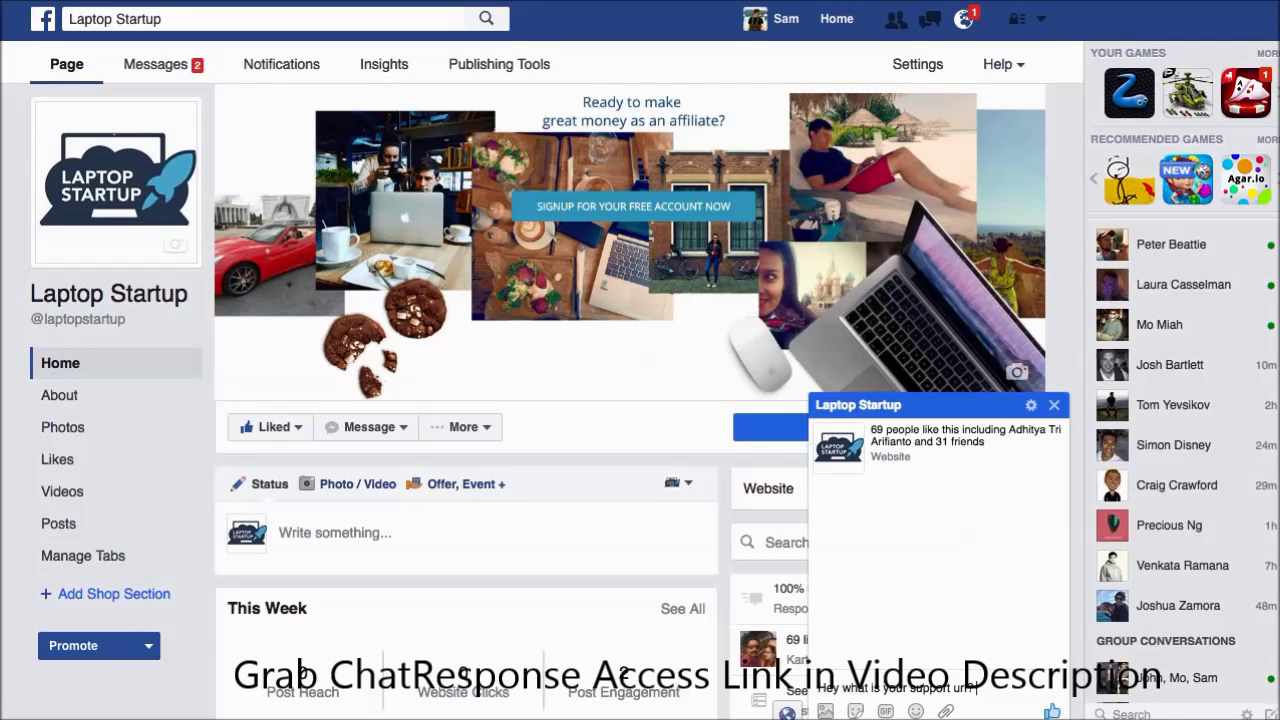
{"action": "key", "text": "Return"}
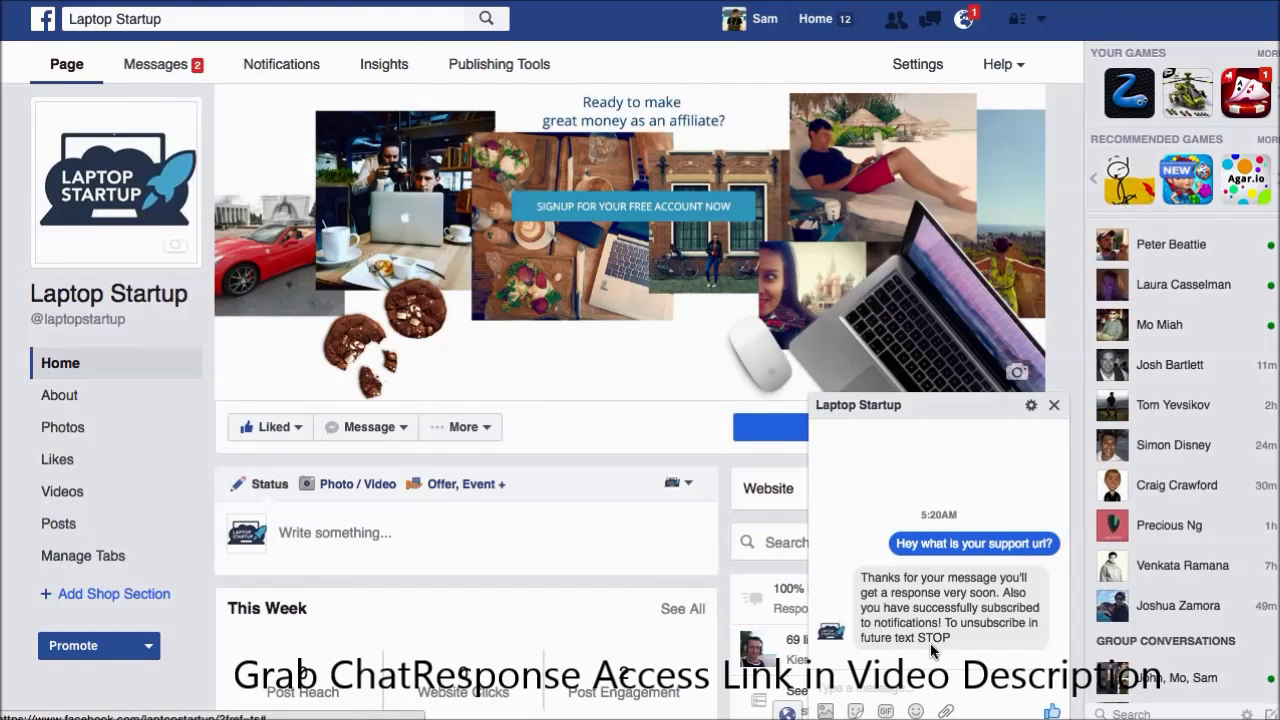
Step: Discard the draft "STOP" in the Laptop Startup chat and send "Ok thanks" instead
{"action": "left_click", "coordinate": [876, 686]}
{"action": "type", "text": "STOP"}
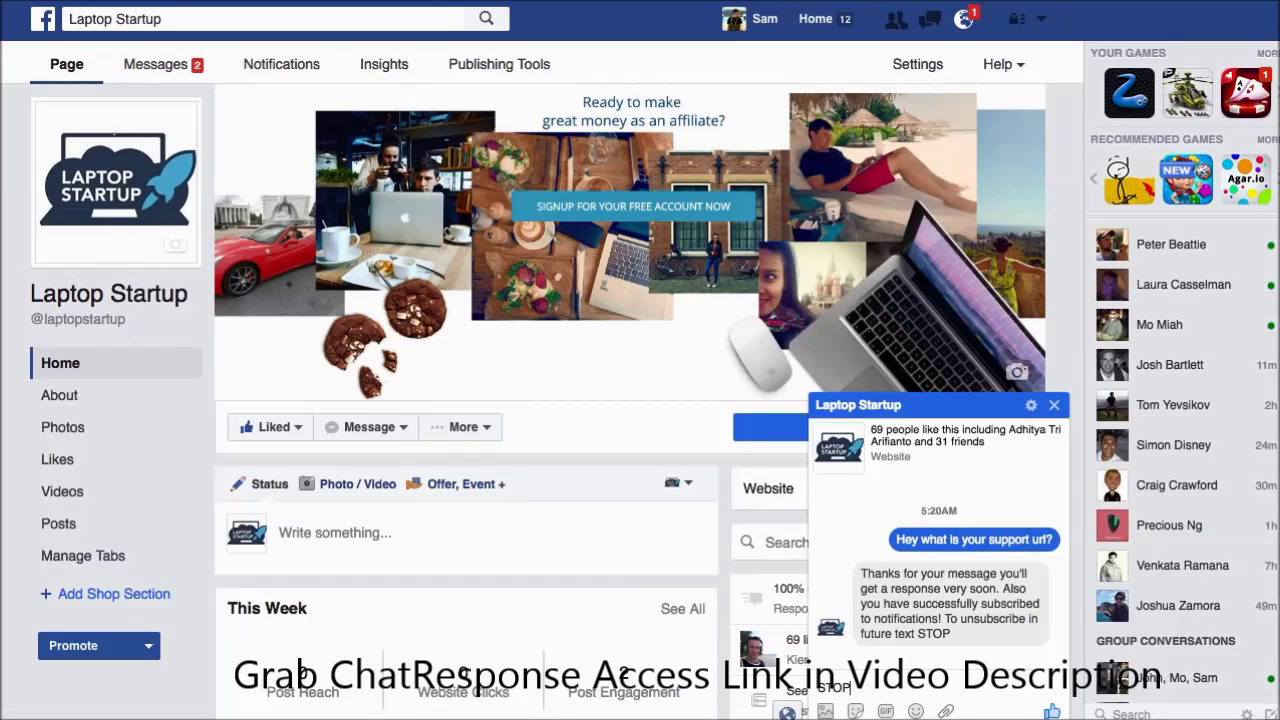
{"action": "key", "text": "Return"}
{"action": "type", "text": "Ok thanks"}
{"action": "key", "text": "Return"}
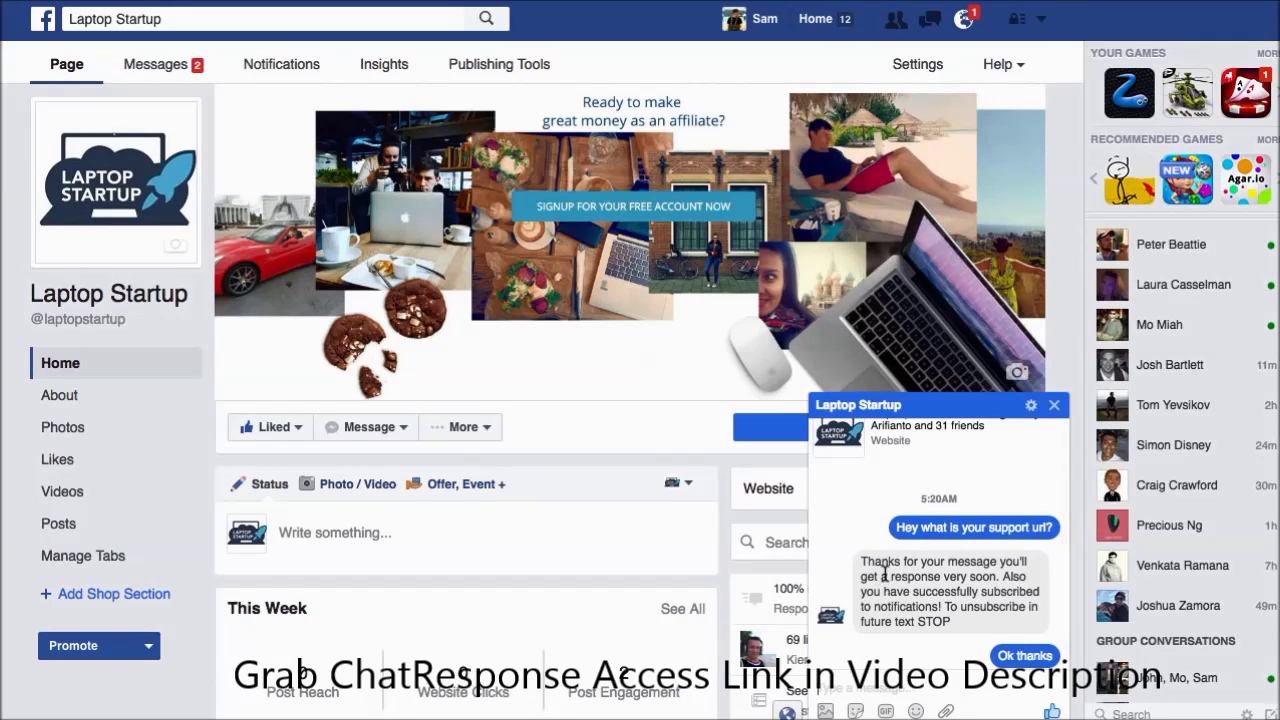
{"action": "scroll", "coordinate": [885, 574], "scroll_direction": "down", "scroll_amount": 1}
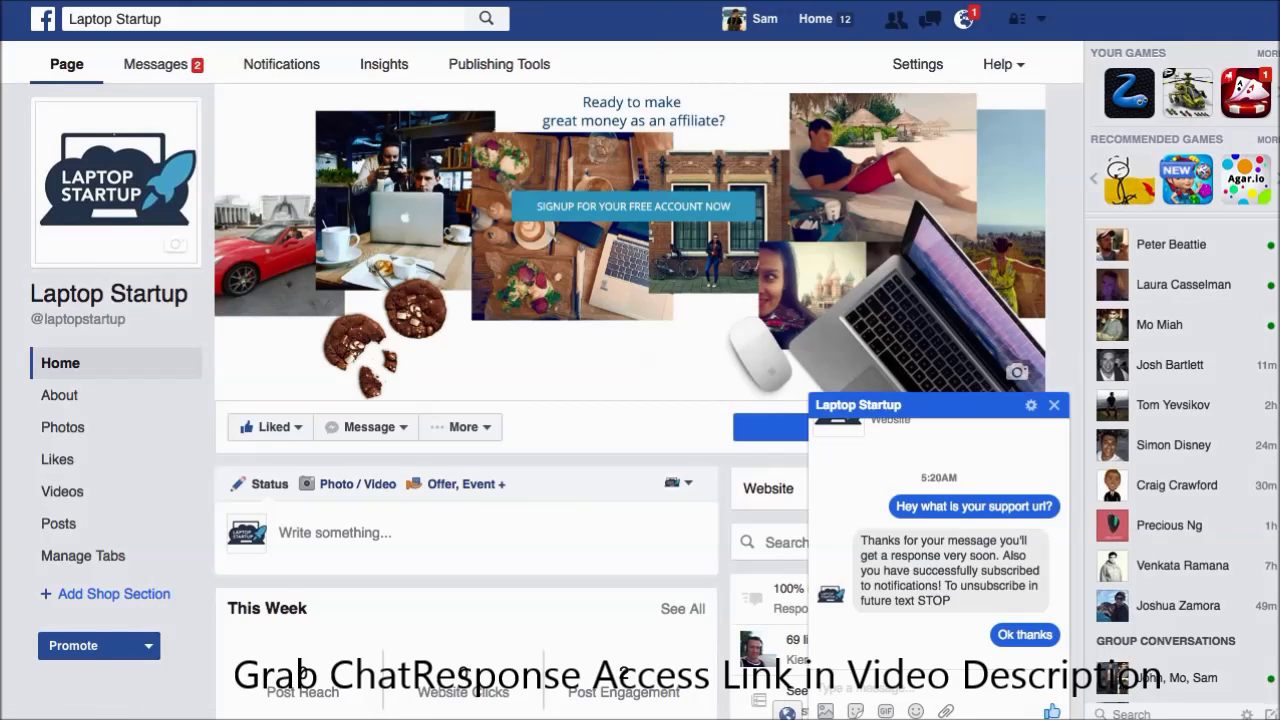
{"action": "key", "text": "F5"}
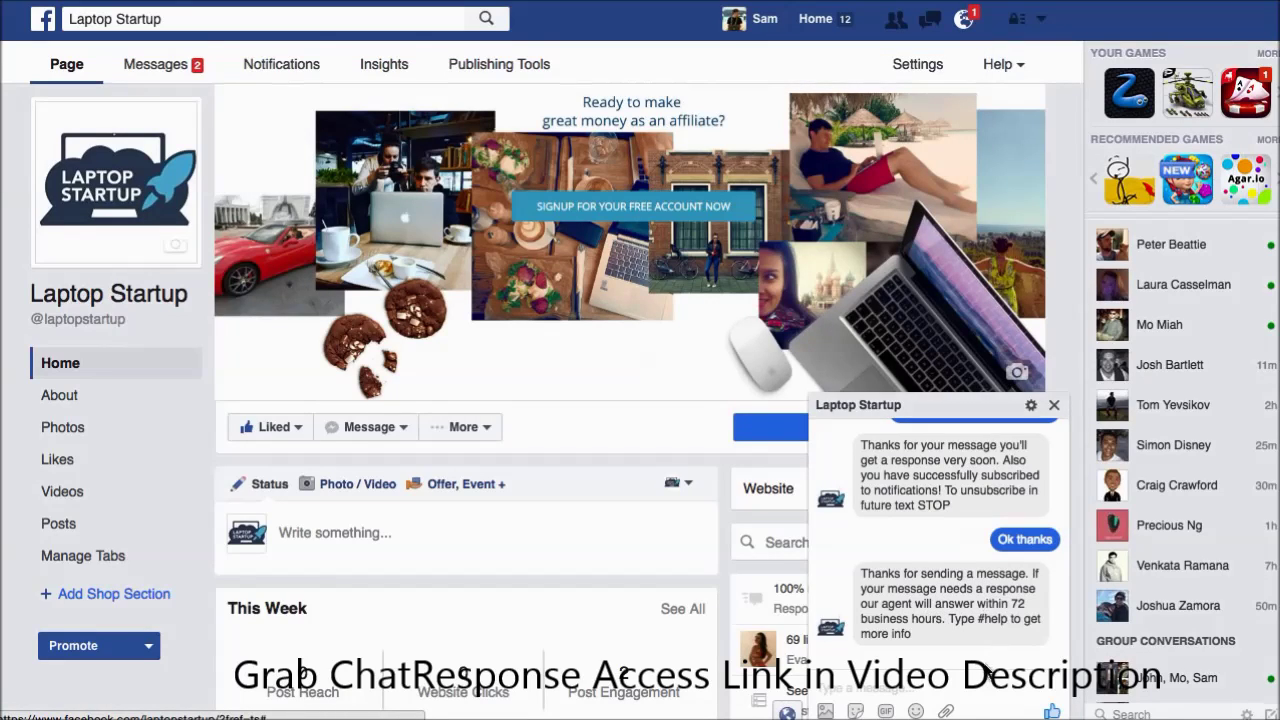
Step: Send the "#help" command to the bot in the Laptop Startup chat
{"action": "type", "text": "#help"}
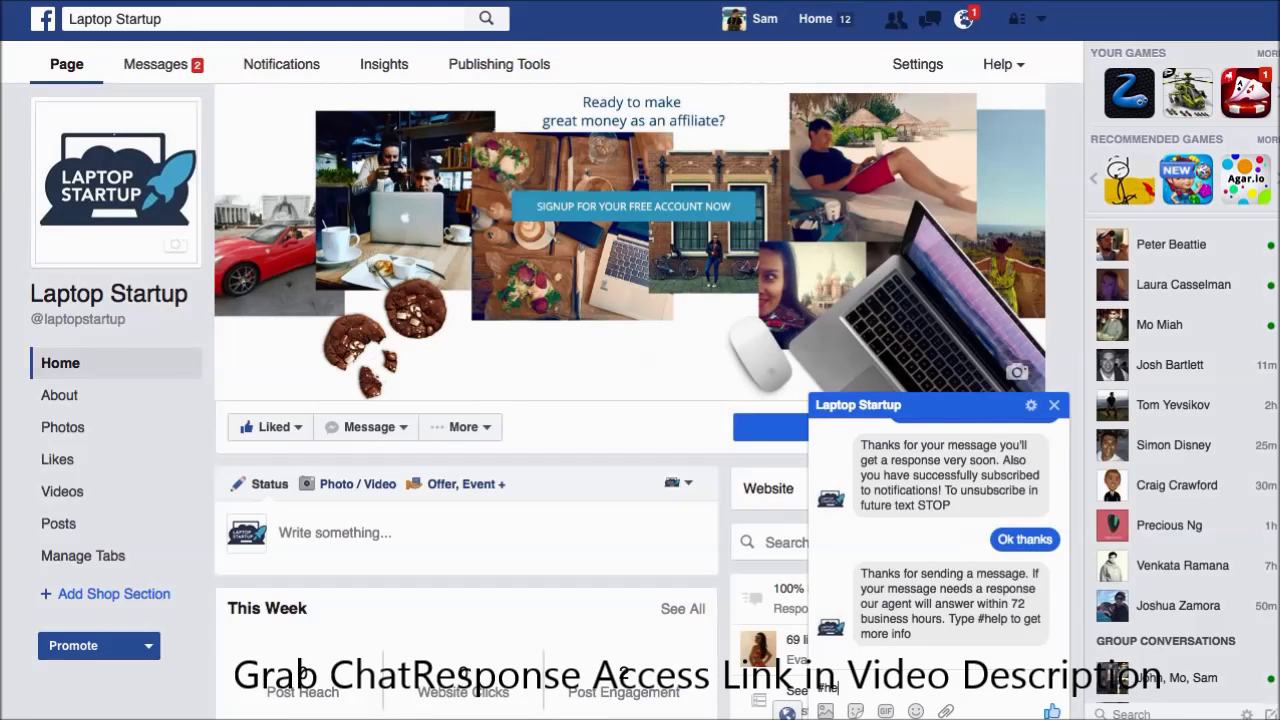
{"action": "key", "text": "Return"}
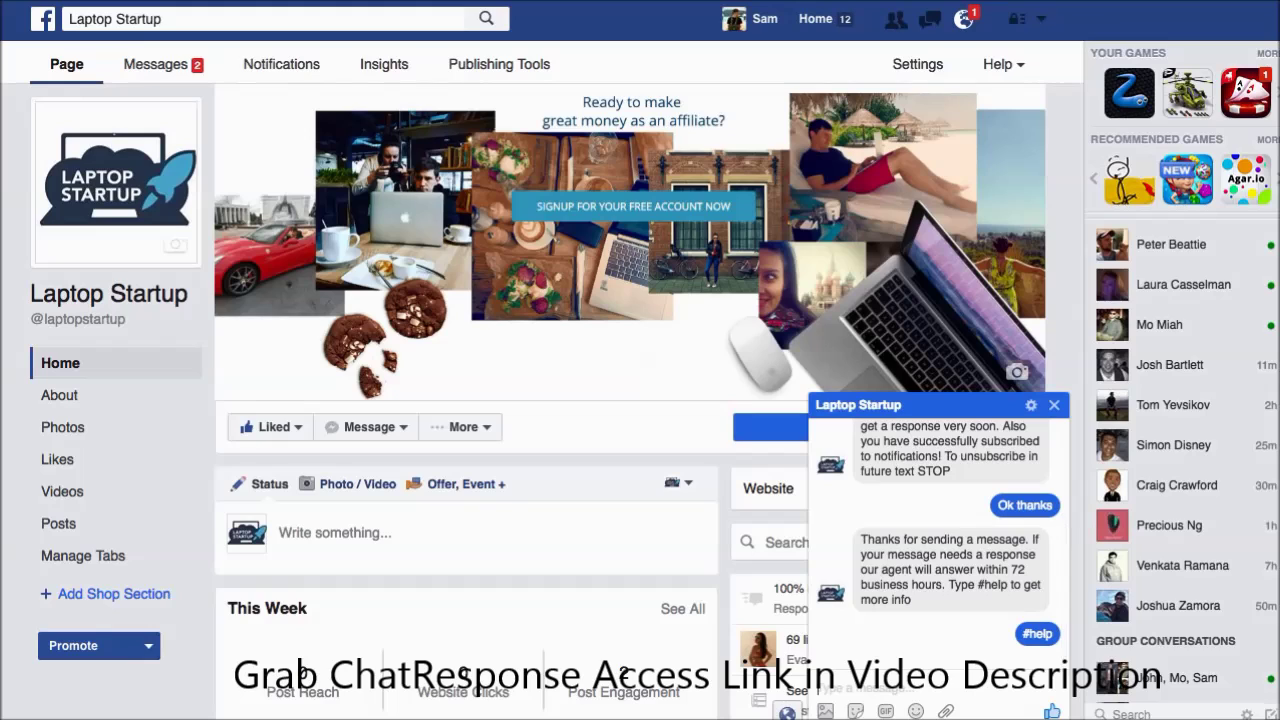
{"action": "scroll", "coordinate": [995, 640], "scroll_direction": "down", "scroll_amount": 4}
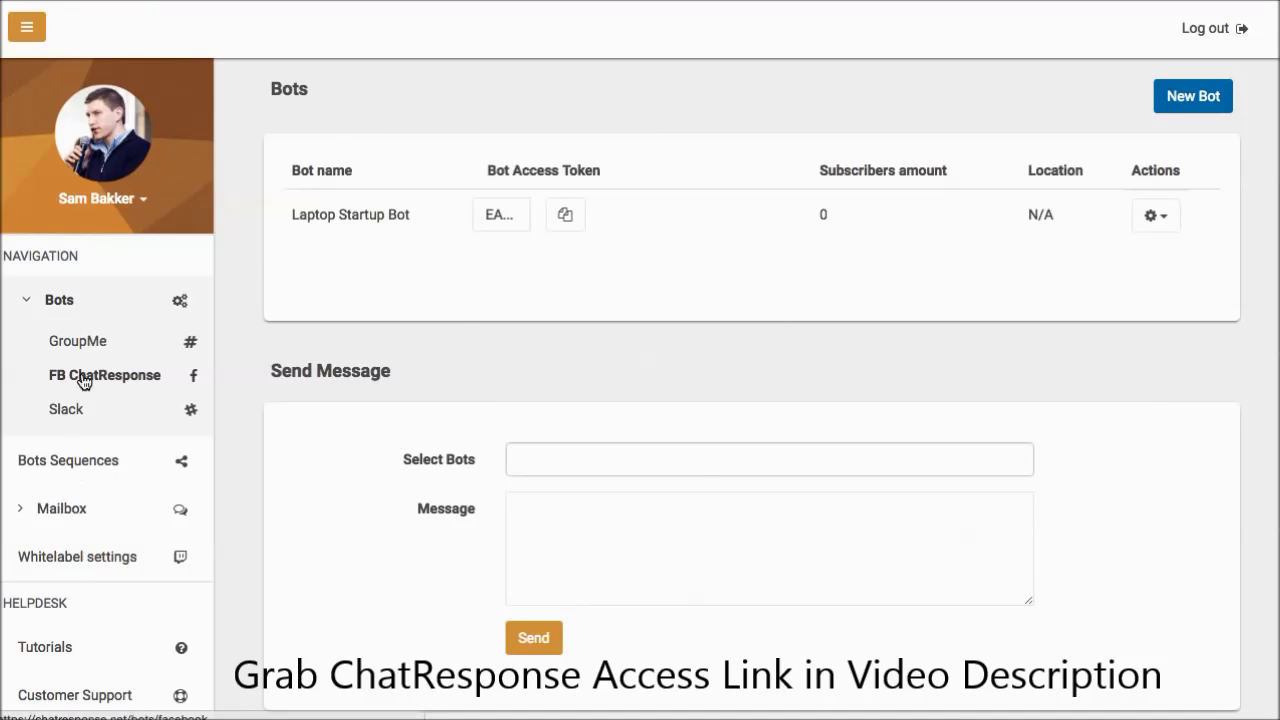
Step: Switch to Chat Response and reload the FB ChatResponse bots list to check the Laptop Startup Bot's subscribers amount
{"action": "left_click", "coordinate": [58, 300]}
{"action": "left_click", "coordinate": [58, 300]}
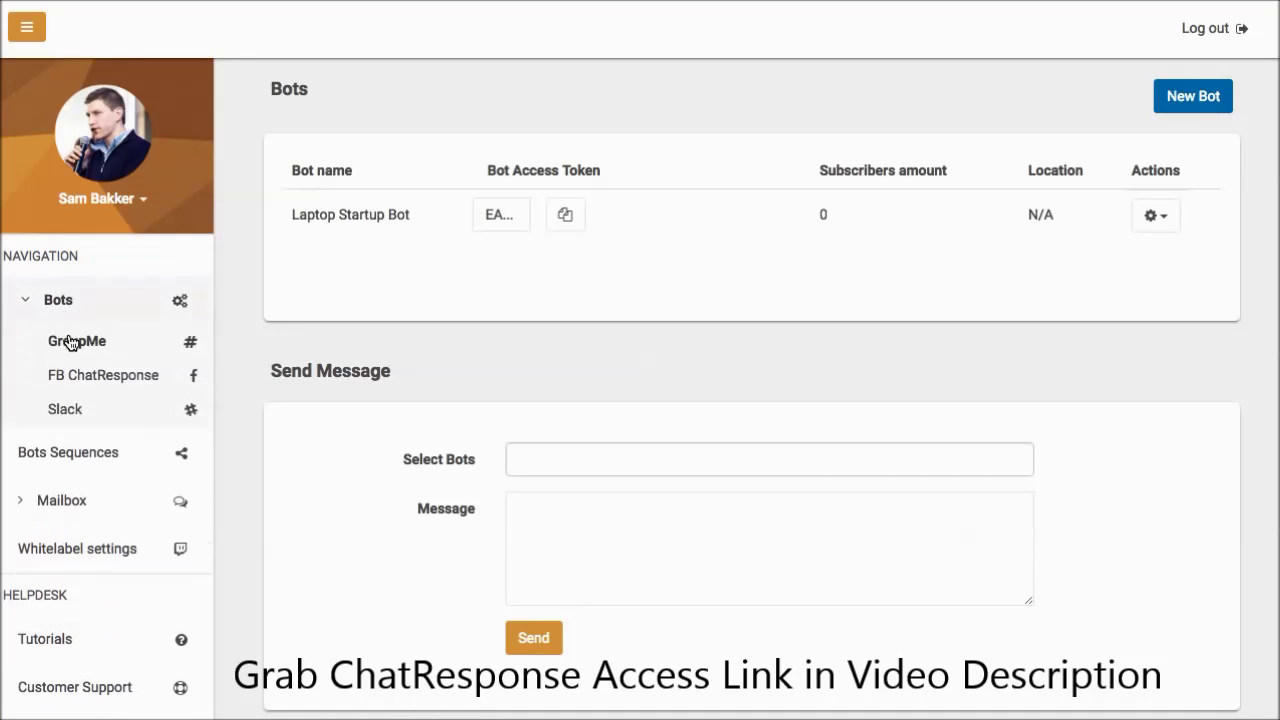
{"action": "left_click", "coordinate": [72, 374]}
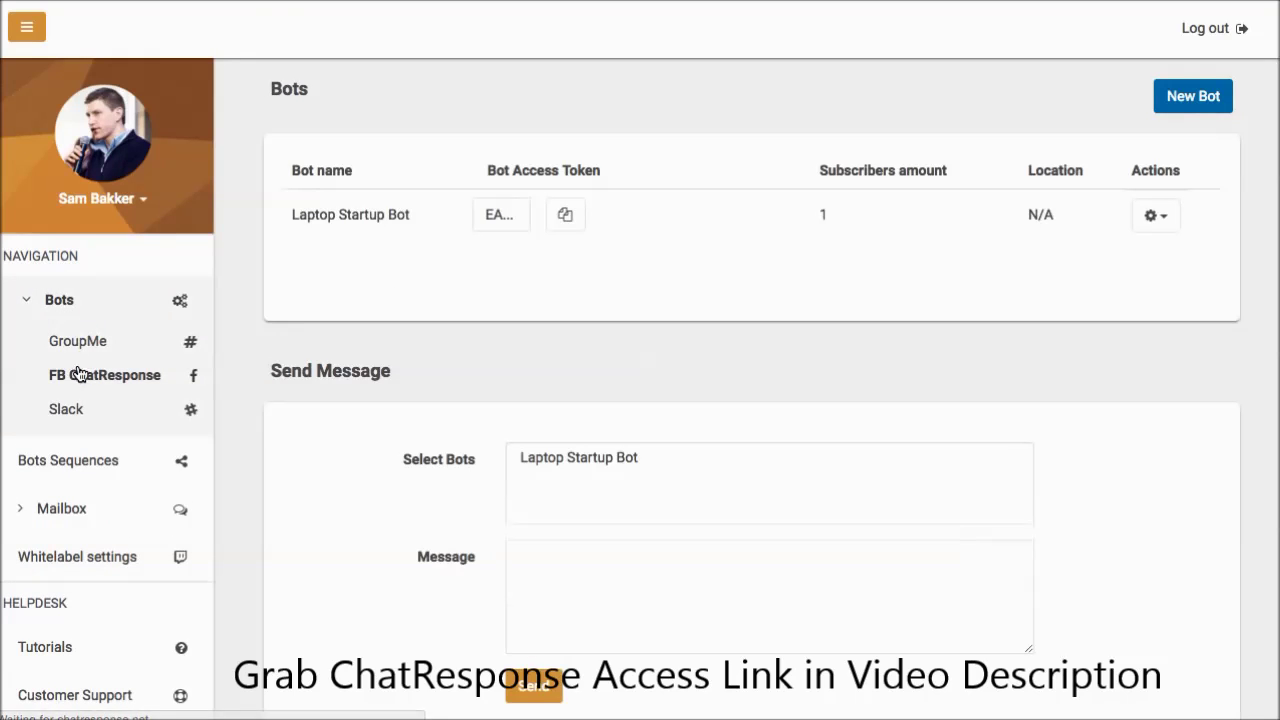
{"action": "left_click_drag", "start_coordinate": [819, 163], "coordinate": [935, 181]}
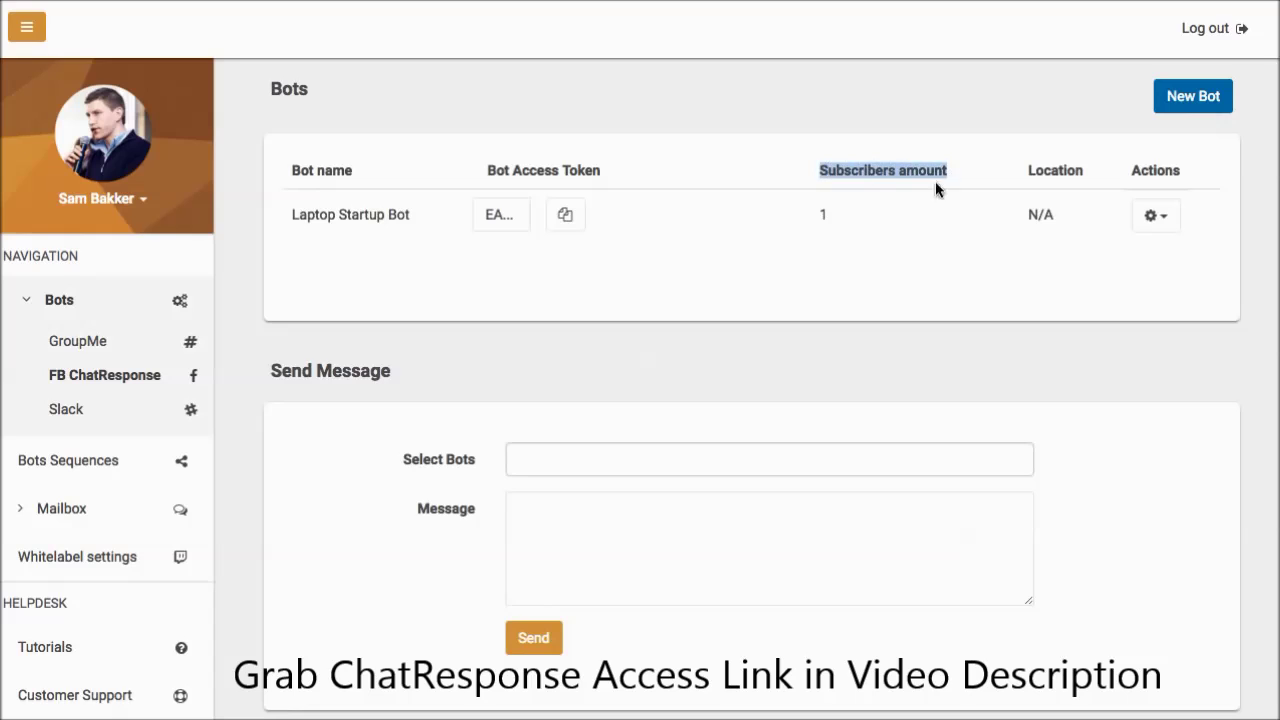
{"action": "left_click", "coordinate": [815, 215]}
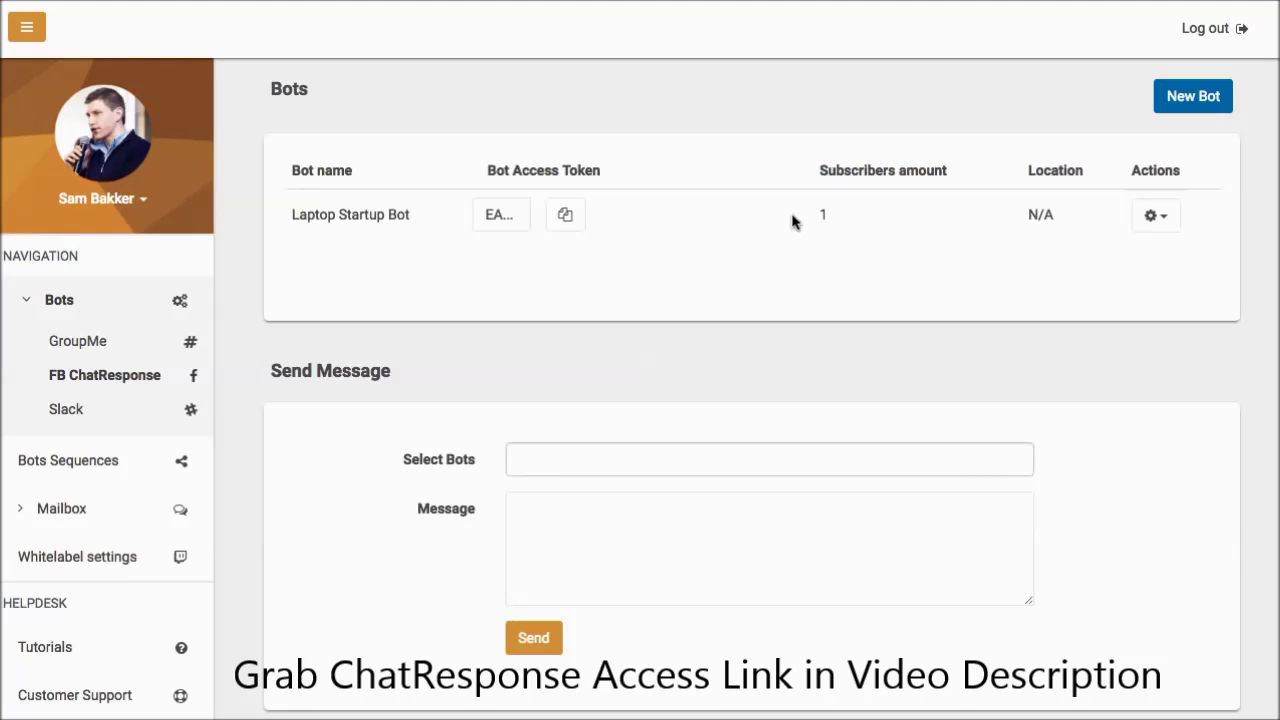
{"action": "scroll", "coordinate": [848, 229], "scroll_direction": "down", "scroll_amount": 1}
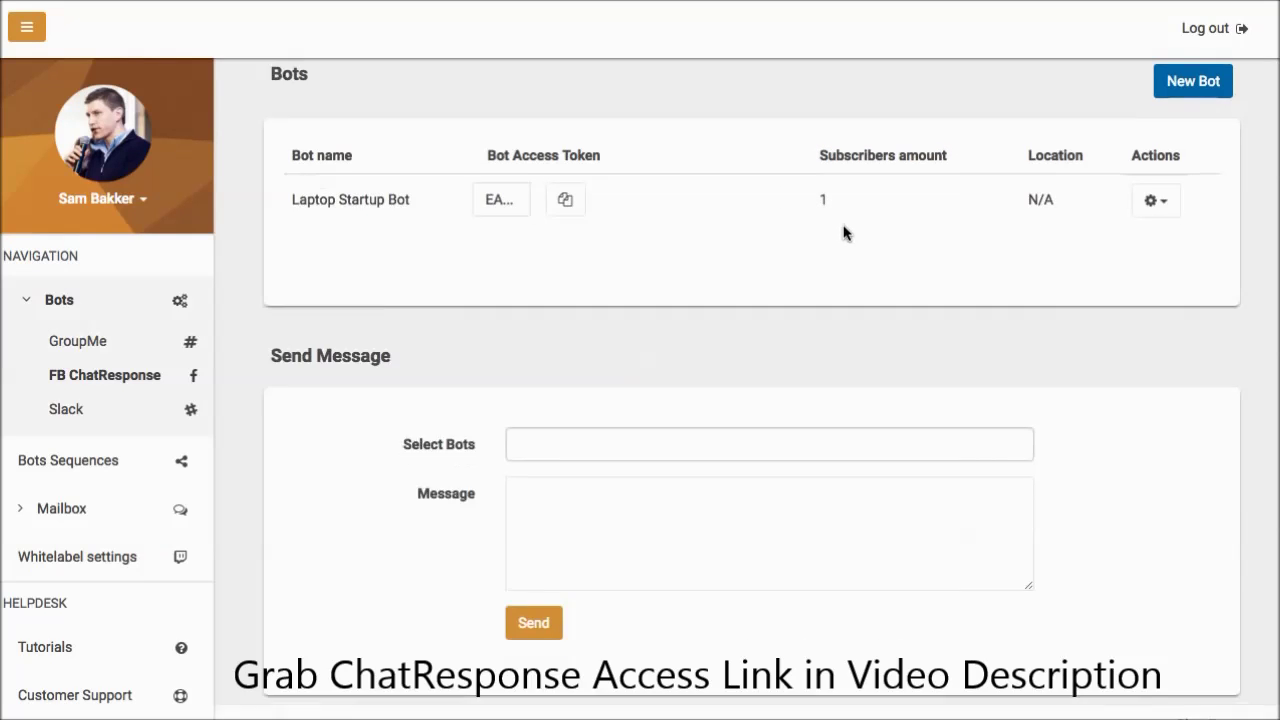
{"action": "left_click", "coordinate": [748, 425]}
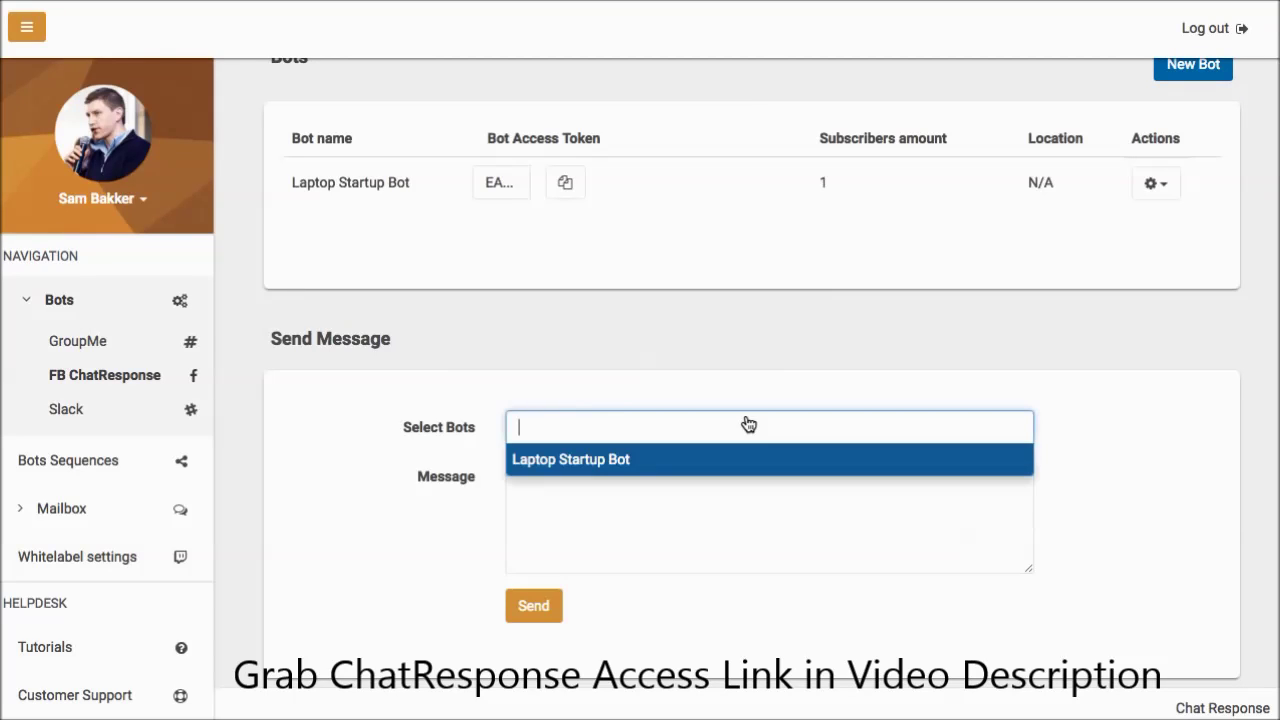
{"action": "left_click", "coordinate": [718, 455]}
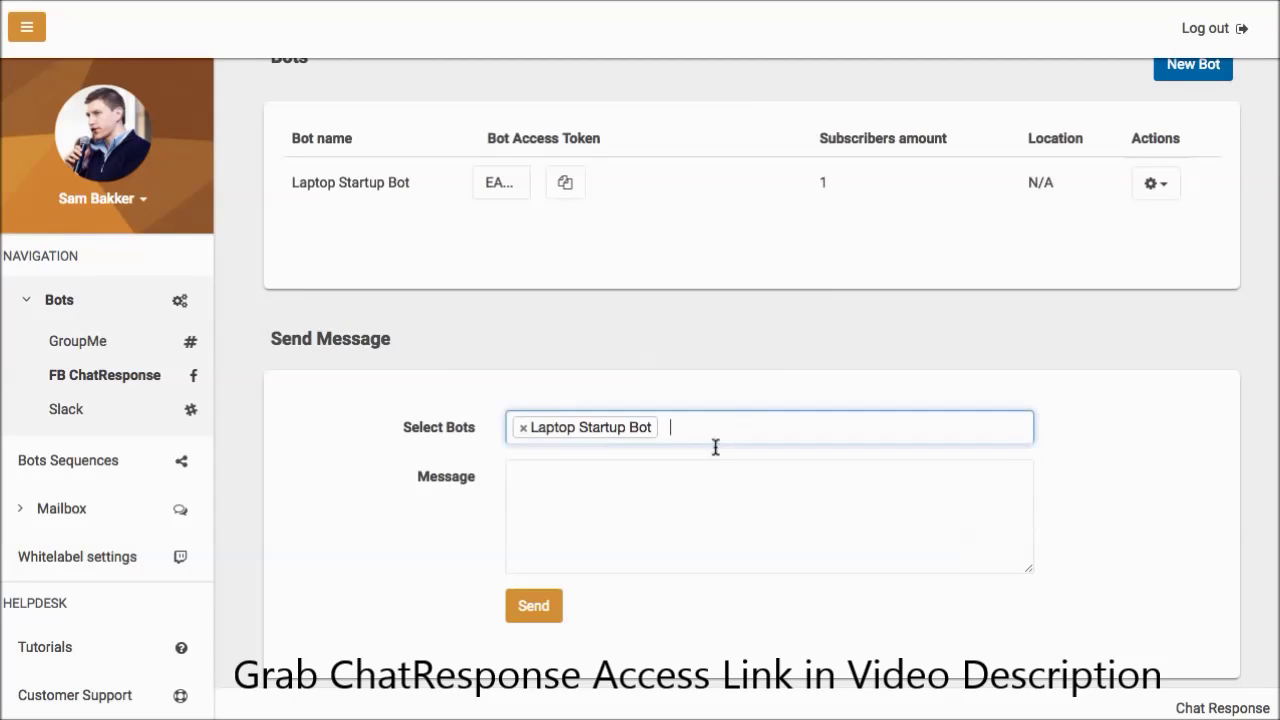
{"action": "left_click", "coordinate": [629, 513]}
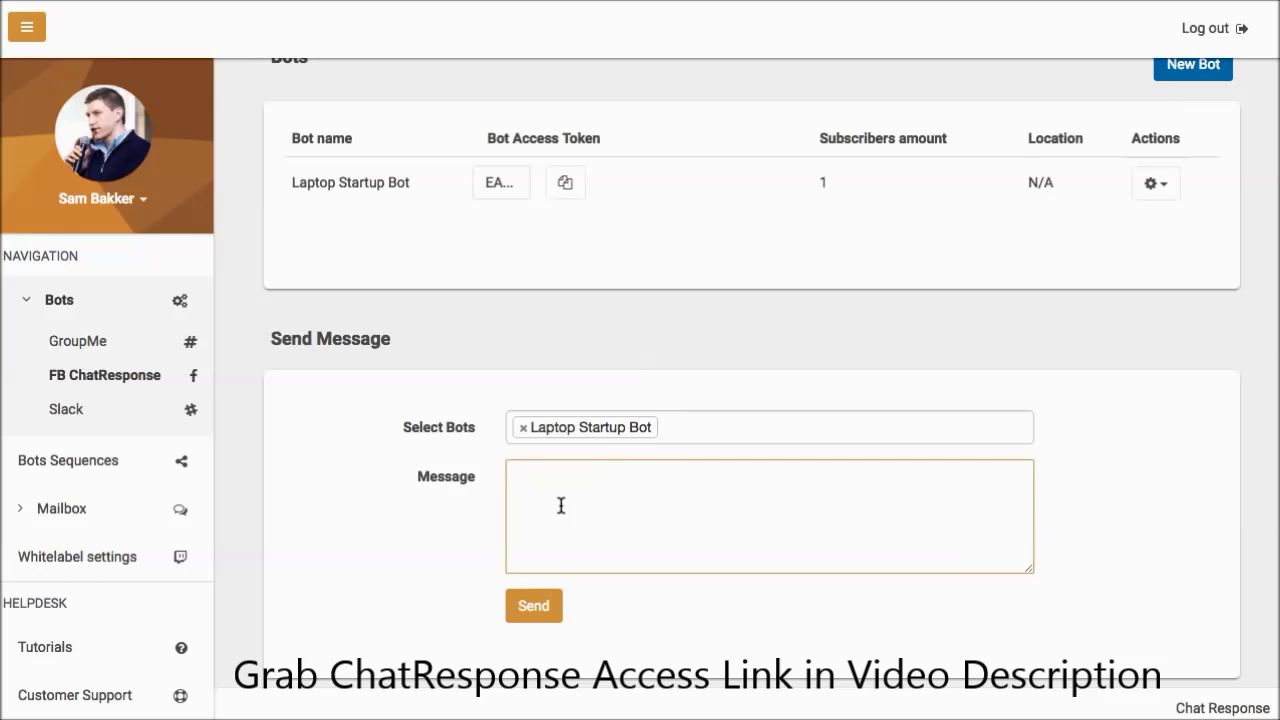
{"action": "type", "text": "Hey have you seen we have a"}
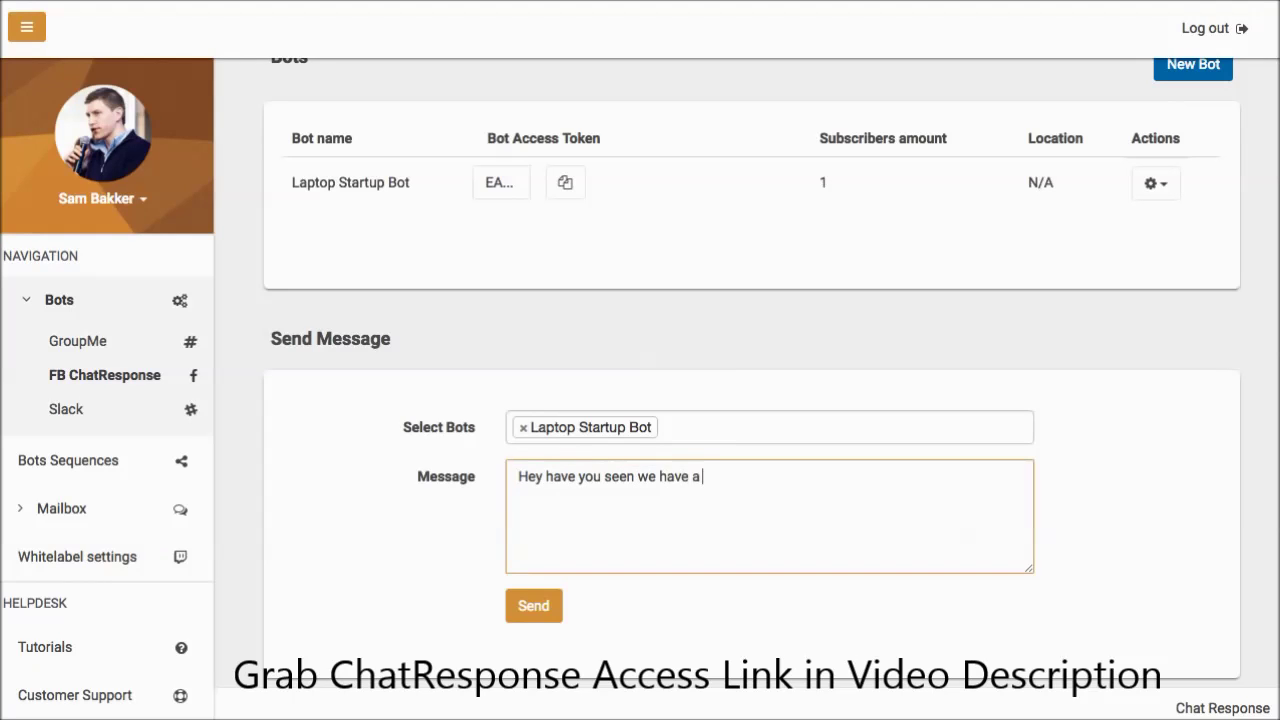
{"action": "type", "text": " $20 off discount"}
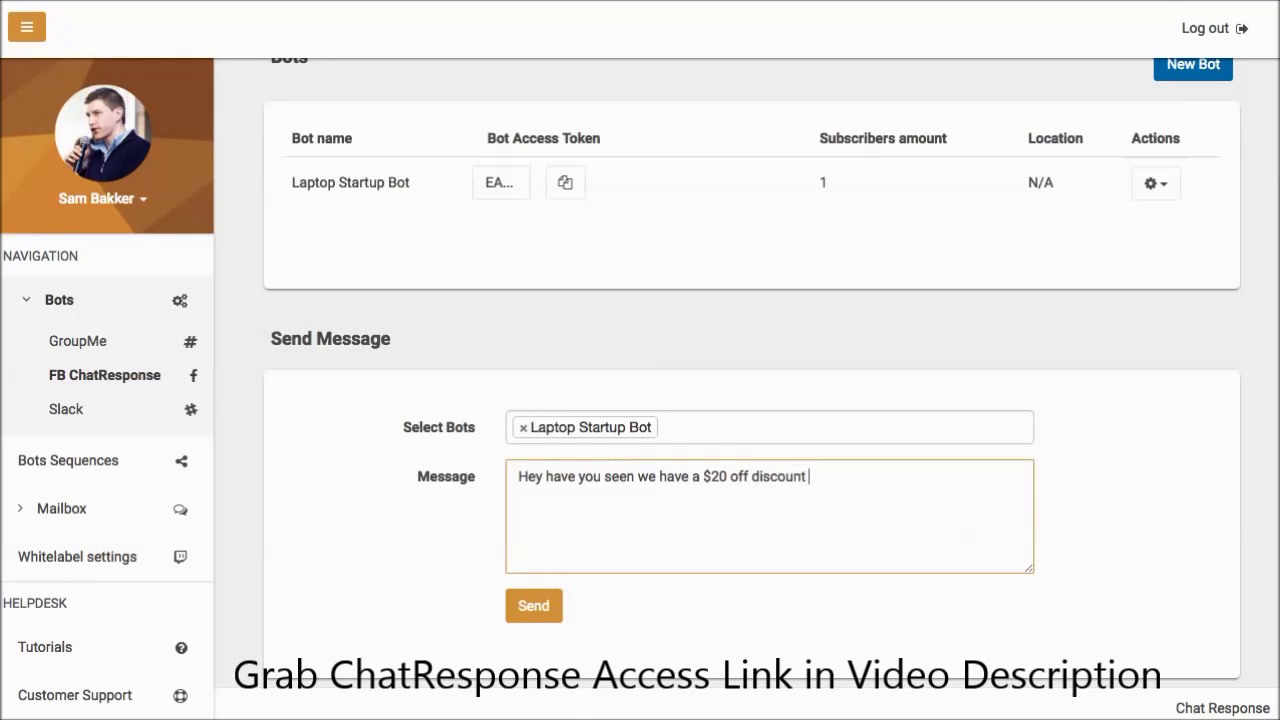
{"action": "type", "text": " today only. Go here no"}
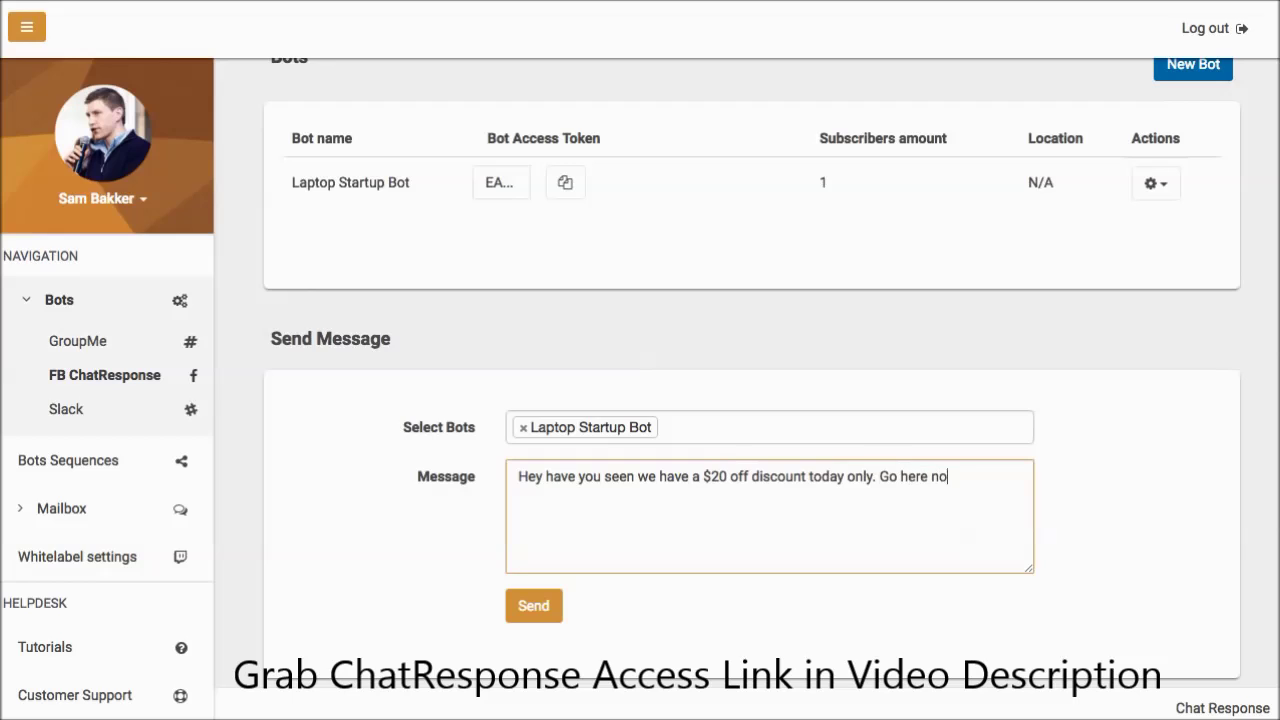
{"action": "type", "text": "w and check it out"}
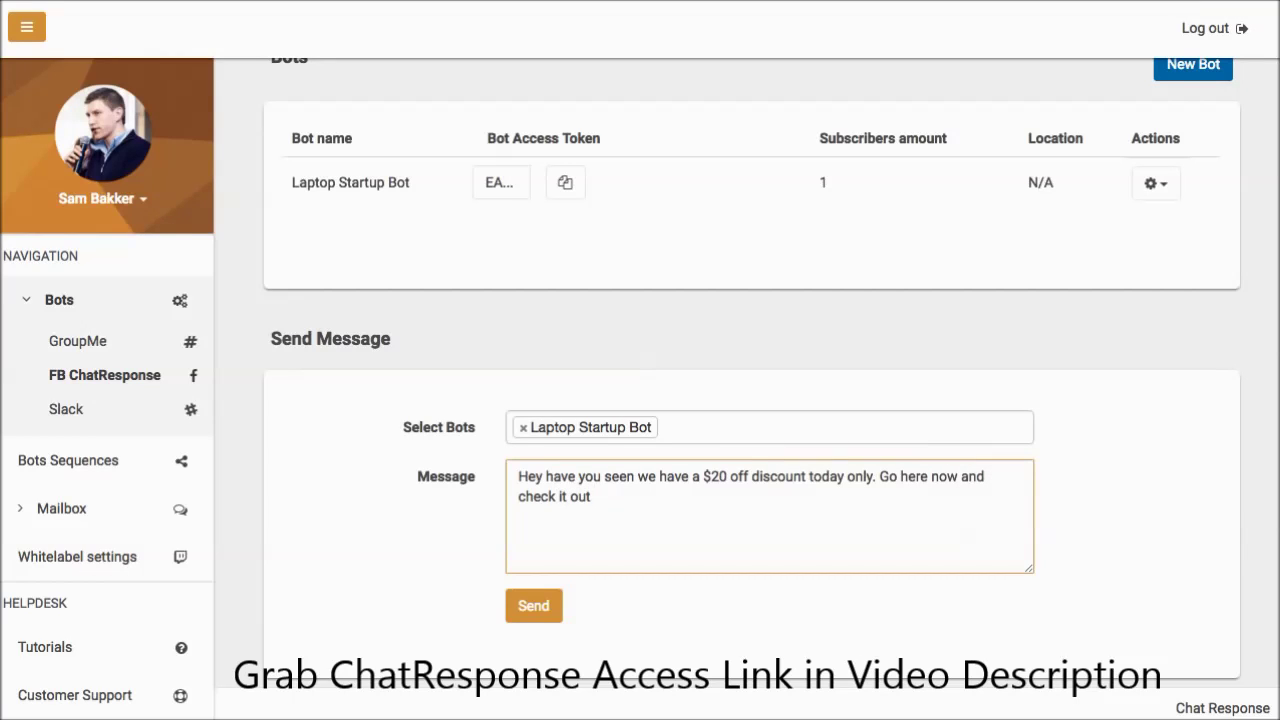
{"action": "type", "text": " http://laptopstartup.co"}
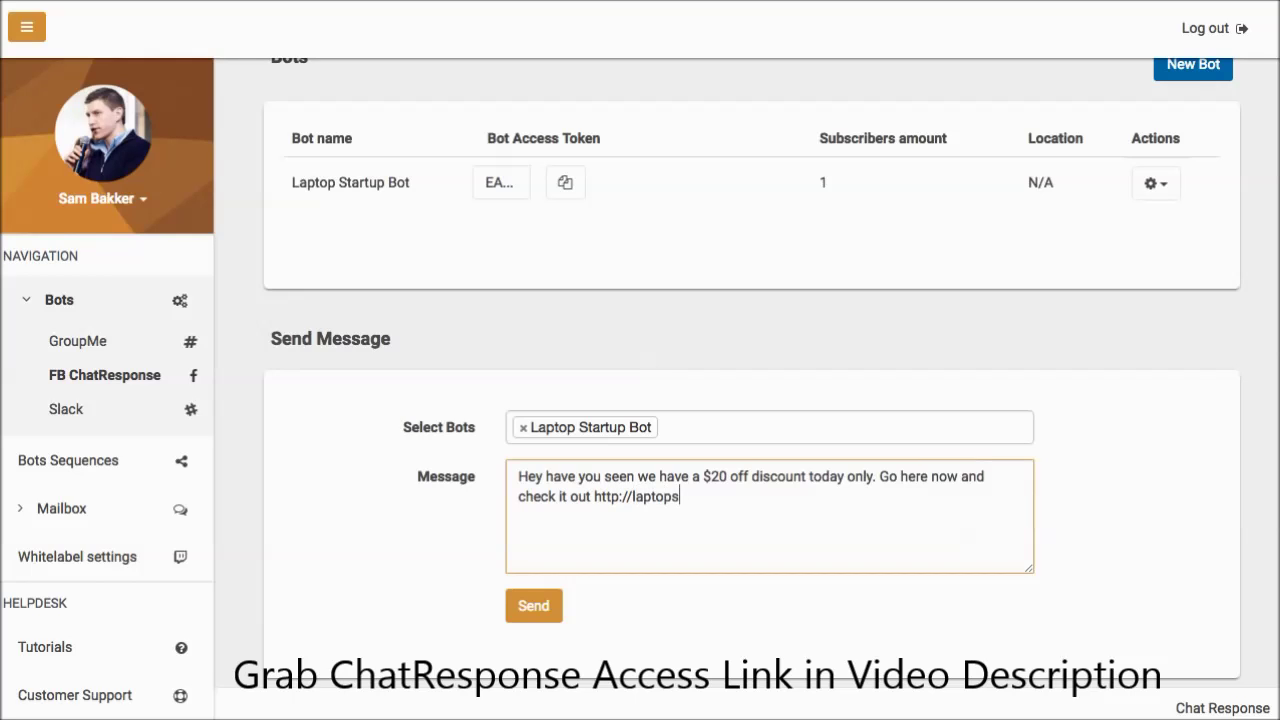
{"action": "type", "text": "m"}
{"action": "left_click", "coordinate": [530, 603]}
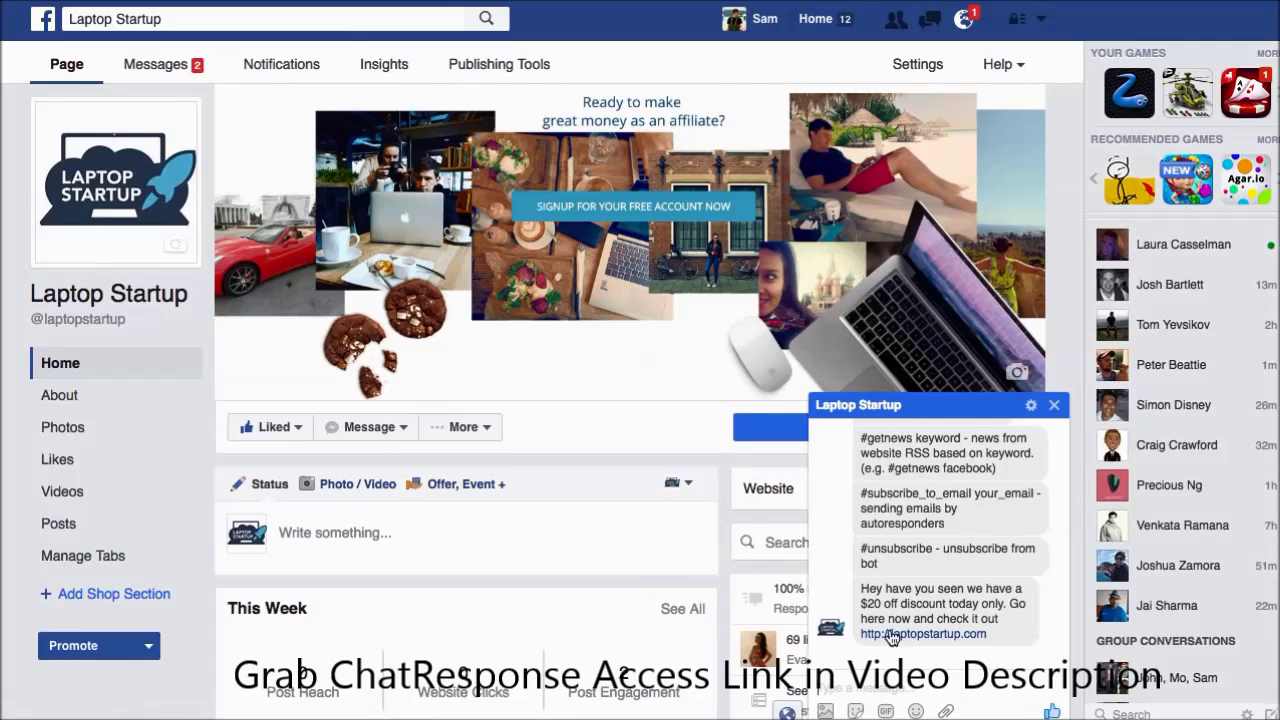
Step: Switch to Facebook and open the laptopstartup.com link received in the Laptop Startup chat
{"action": "left_click", "coordinate": [893, 638]}
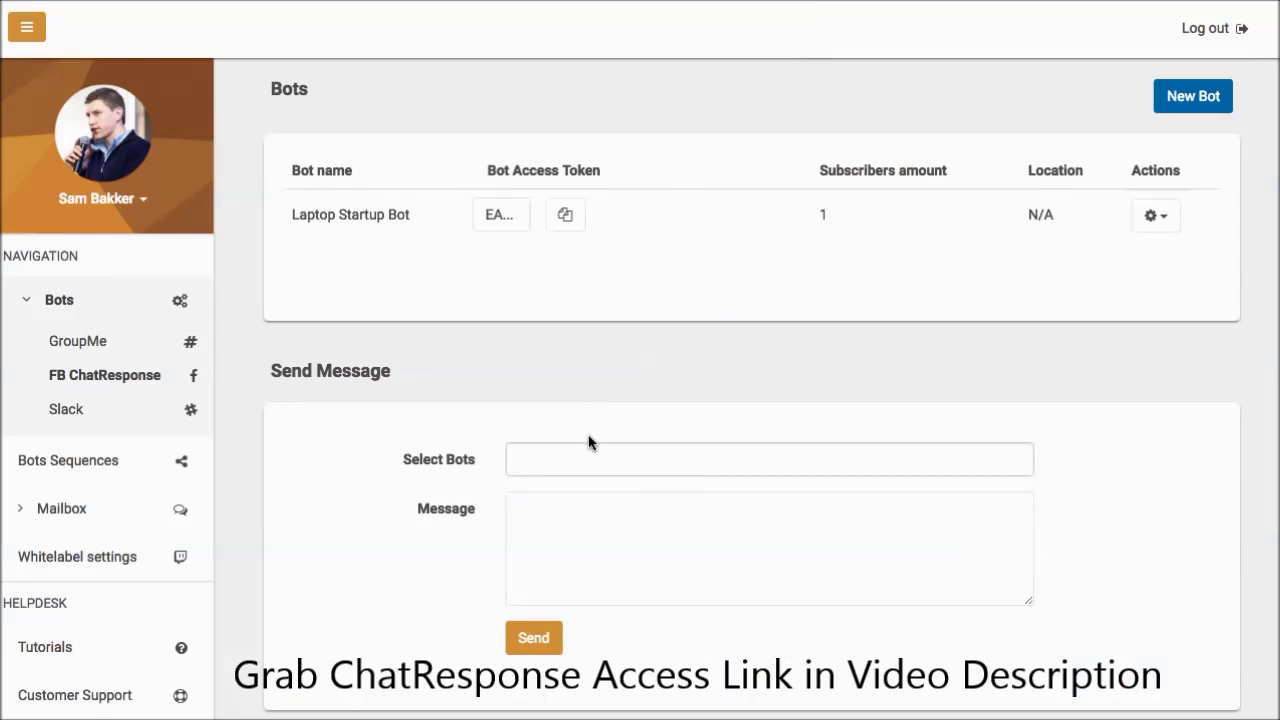
{"action": "scroll", "coordinate": [350, 500], "scroll_direction": "down", "scroll_amount": 1}
Step: Switch to Chat Response, start creating a message in Bots Sequences and name it "Laptop Startup Bot Sequence"
{"action": "left_click", "coordinate": [92, 458]}
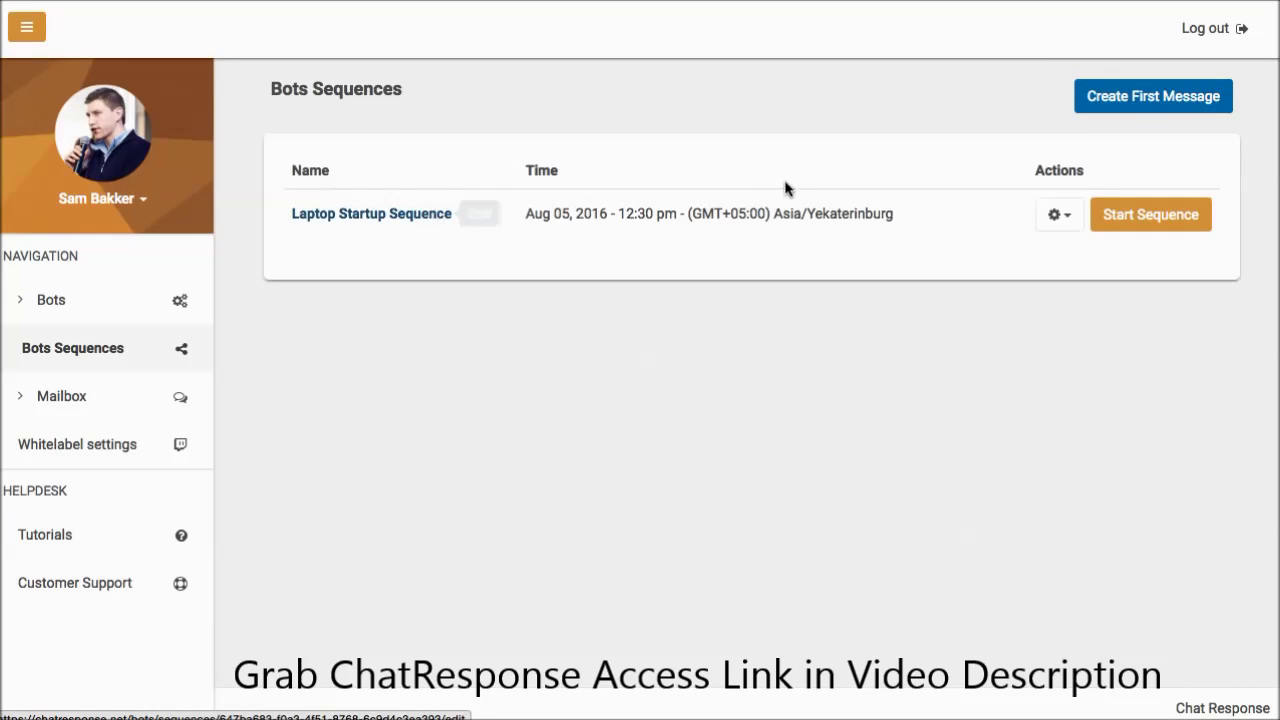
{"action": "left_click", "coordinate": [1056, 214]}
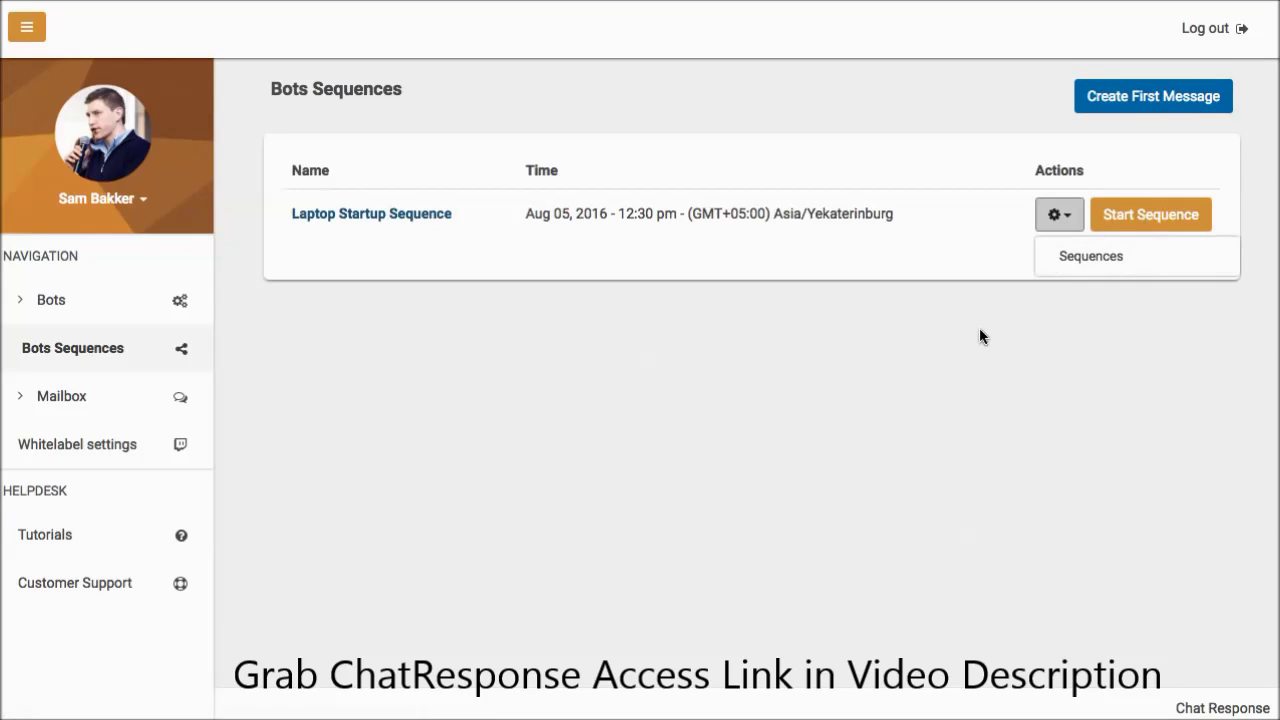
{"action": "left_click", "coordinate": [1140, 104]}
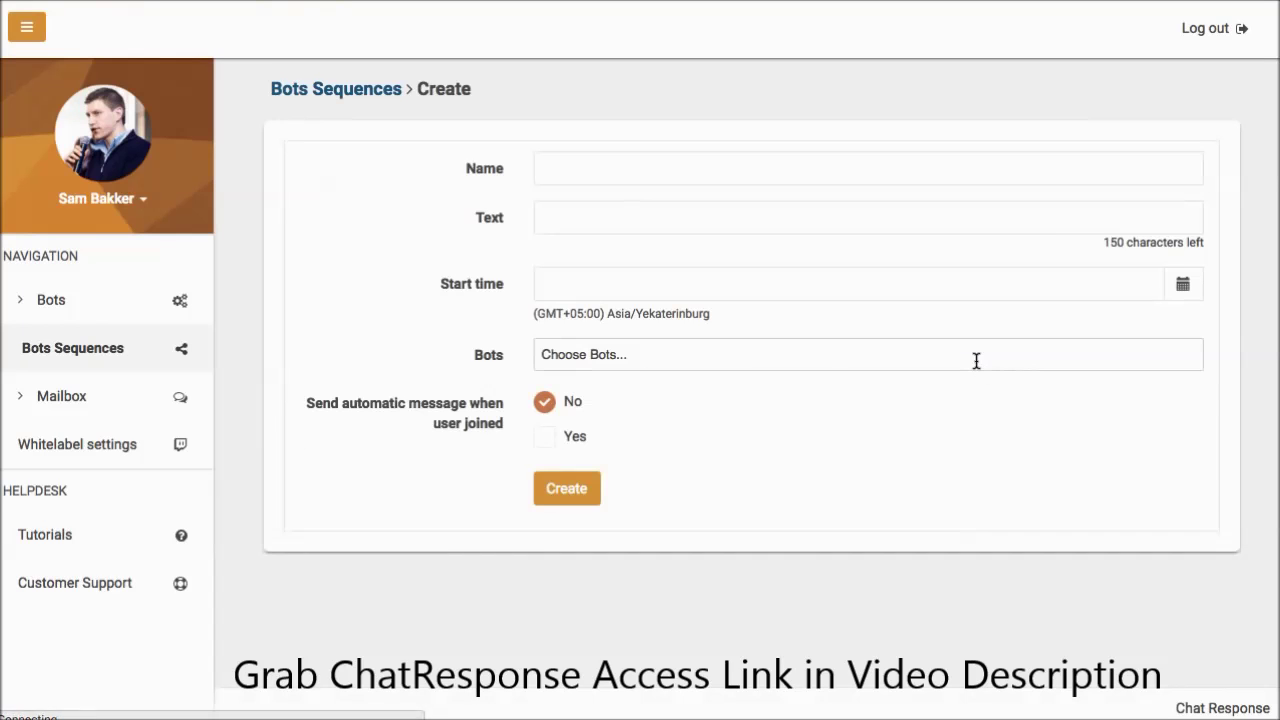
{"action": "left_click", "coordinate": [759, 179]}
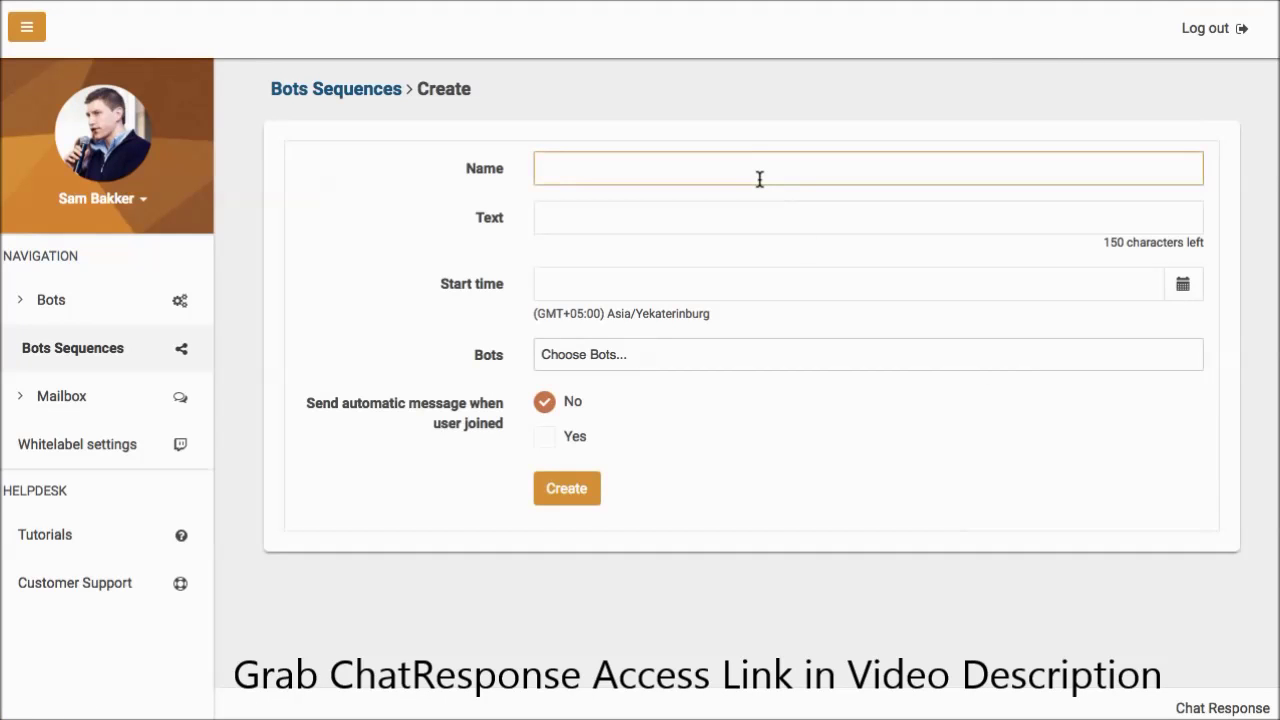
{"action": "type", "text": "Laptop Startup Bot S"}
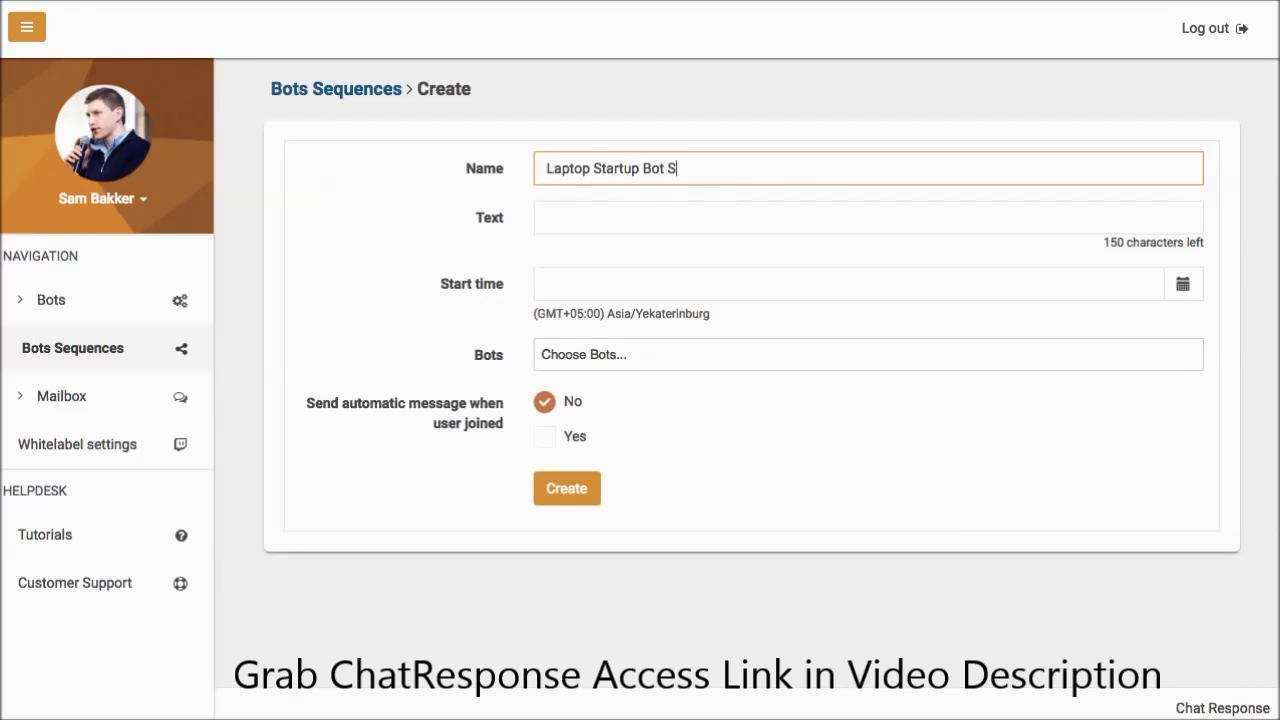
{"action": "type", "text": "equences"}
{"action": "key", "text": "BackSpace"}
Step: Enter the sequence text "Have you checked out the training video on how to do Facebook marketing the right way"
{"action": "left_click", "coordinate": [711, 202]}
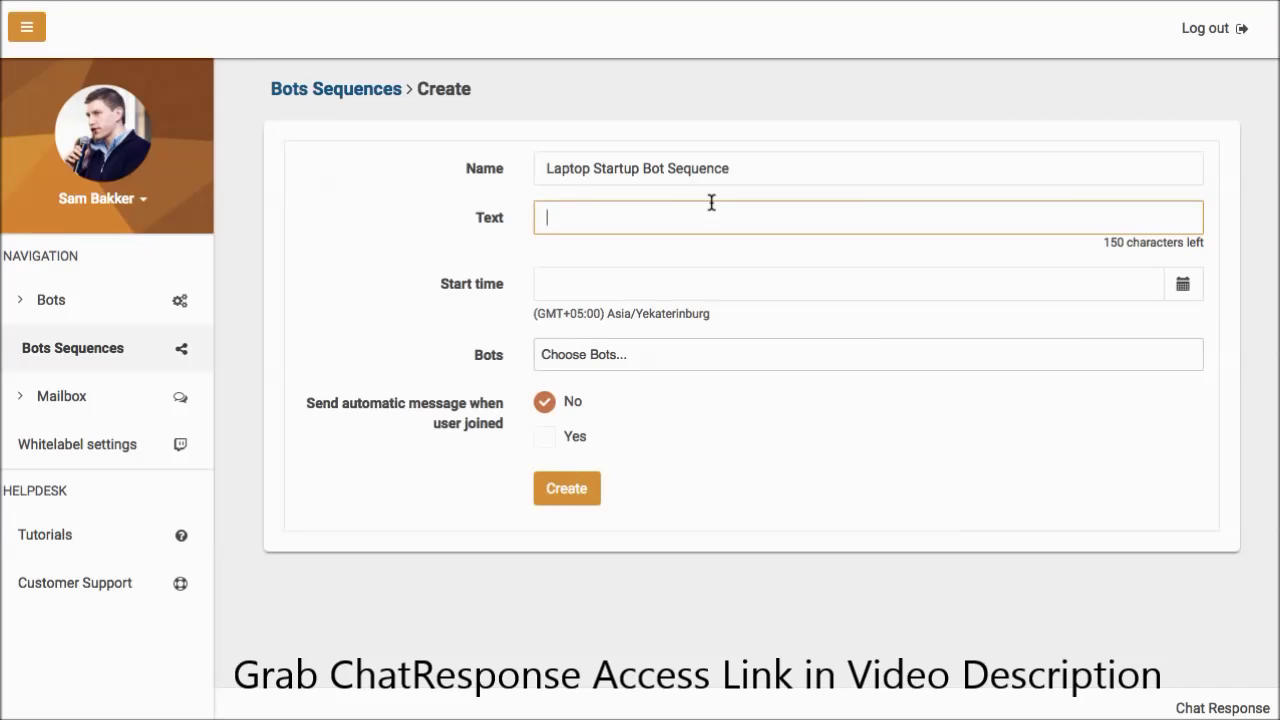
{"action": "type", "text": "Have you cehcked c"}
{"action": "key", "text": "BackSpace"}
{"action": "key", "text": "BackSpace"}
{"action": "key", "text": "BackSpace"}
{"action": "key", "text": "BackSpace"}
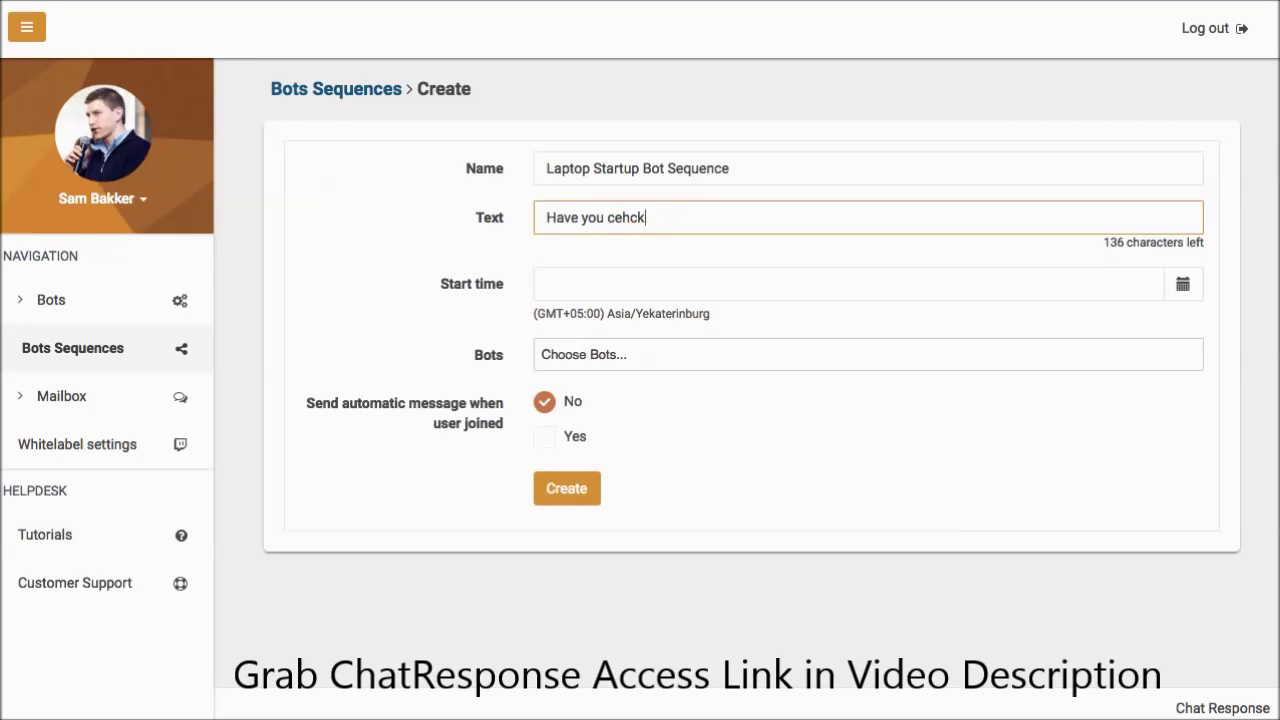
{"action": "key", "text": "BackSpace"}
{"action": "key", "text": "BackSpace"}
{"action": "key", "text": "BackSpace"}
{"action": "key", "text": "BackSpace"}
{"action": "type", "text": "hecked out the training video no"}
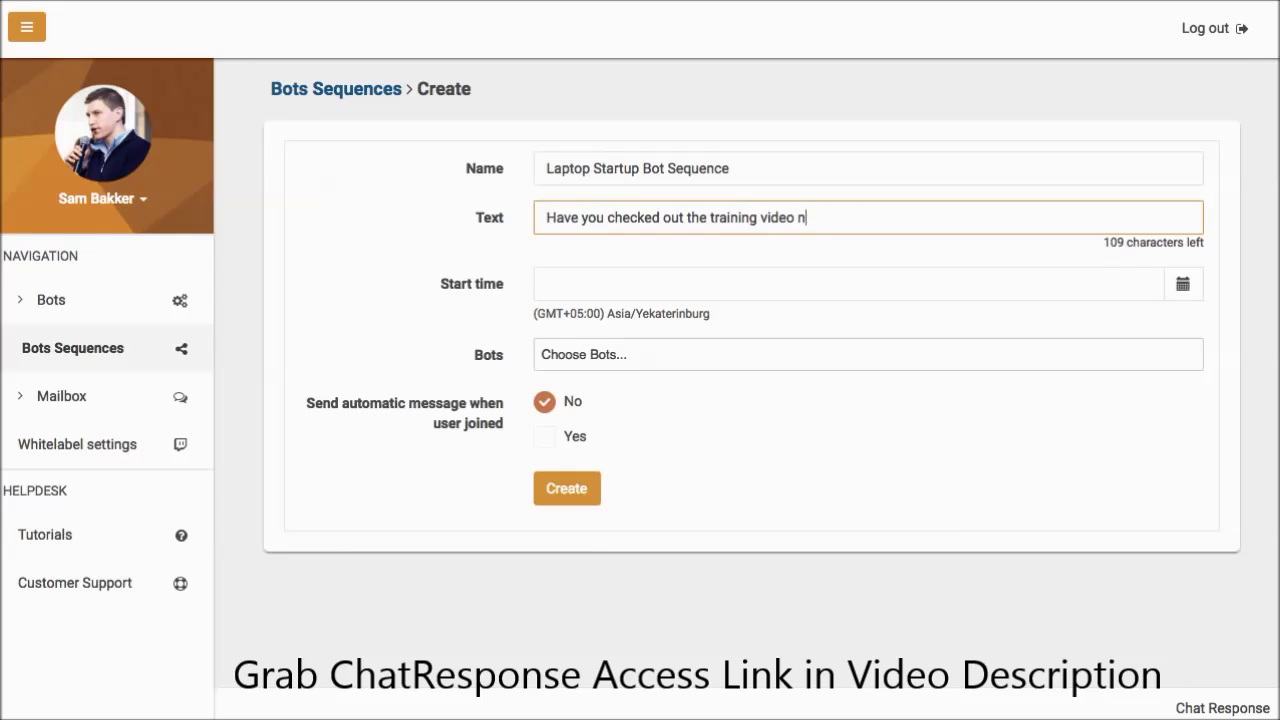
{"action": "key", "text": "BackSpace"}
{"action": "type", "text": "on how to do Facebo"}
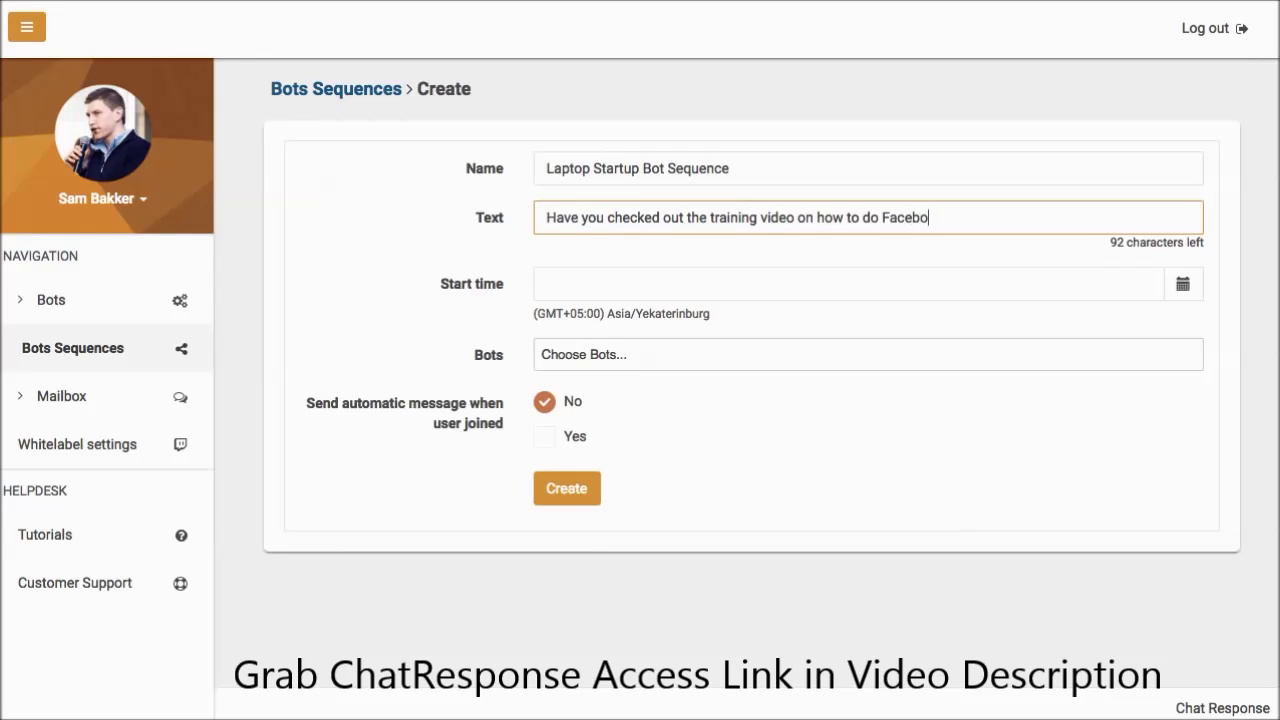
{"action": "type", "text": "ok marketing the right way"}
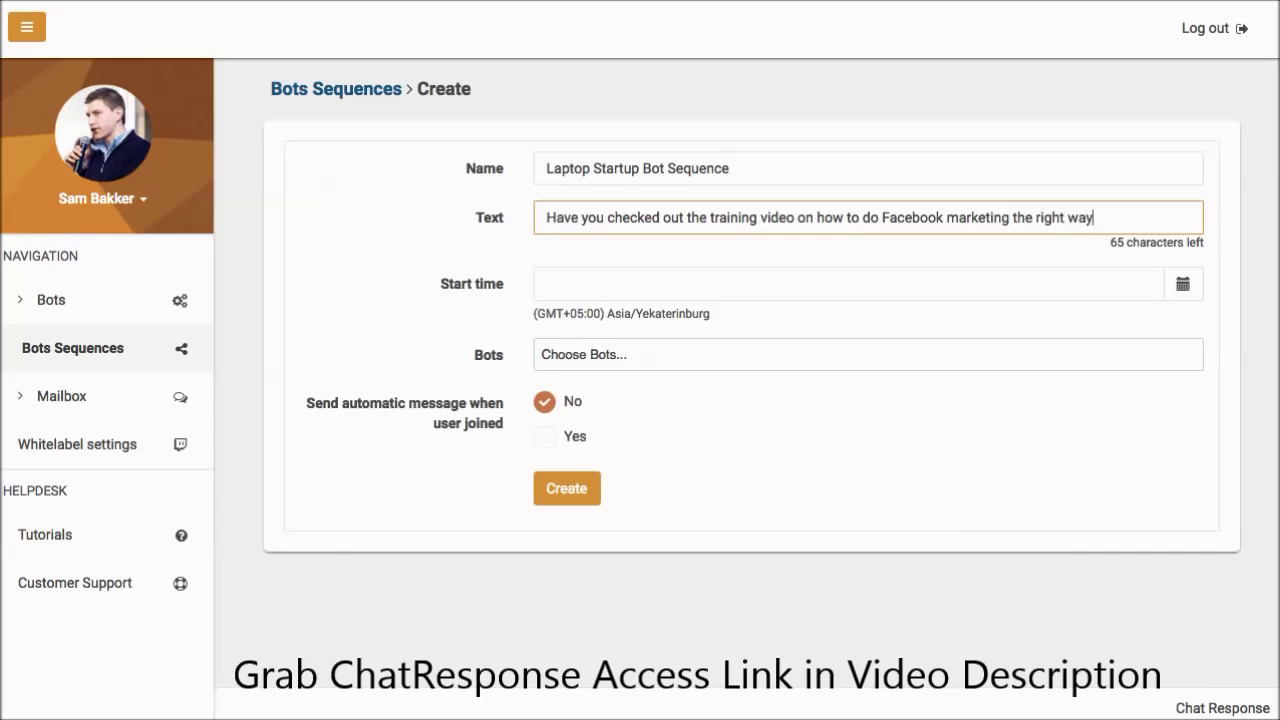
{"action": "type", "text": ". If not go here now: http"}
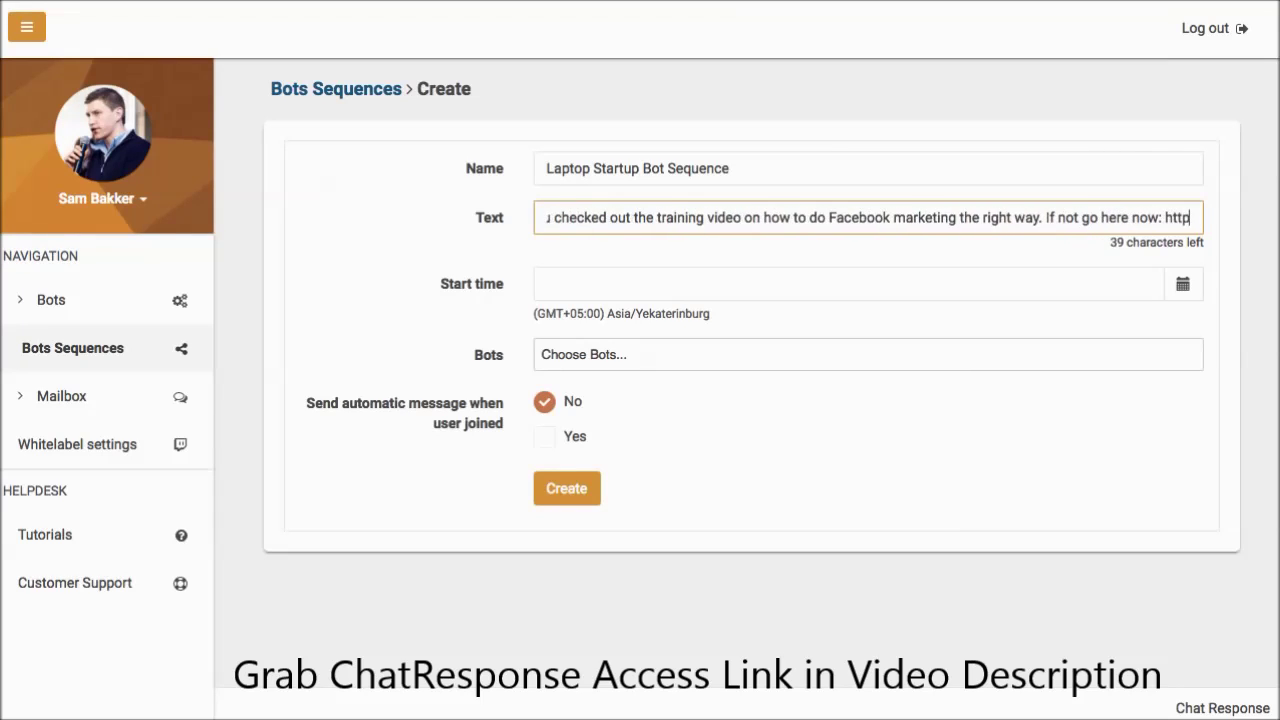
{"action": "type", "text": "://facebook.com/"}
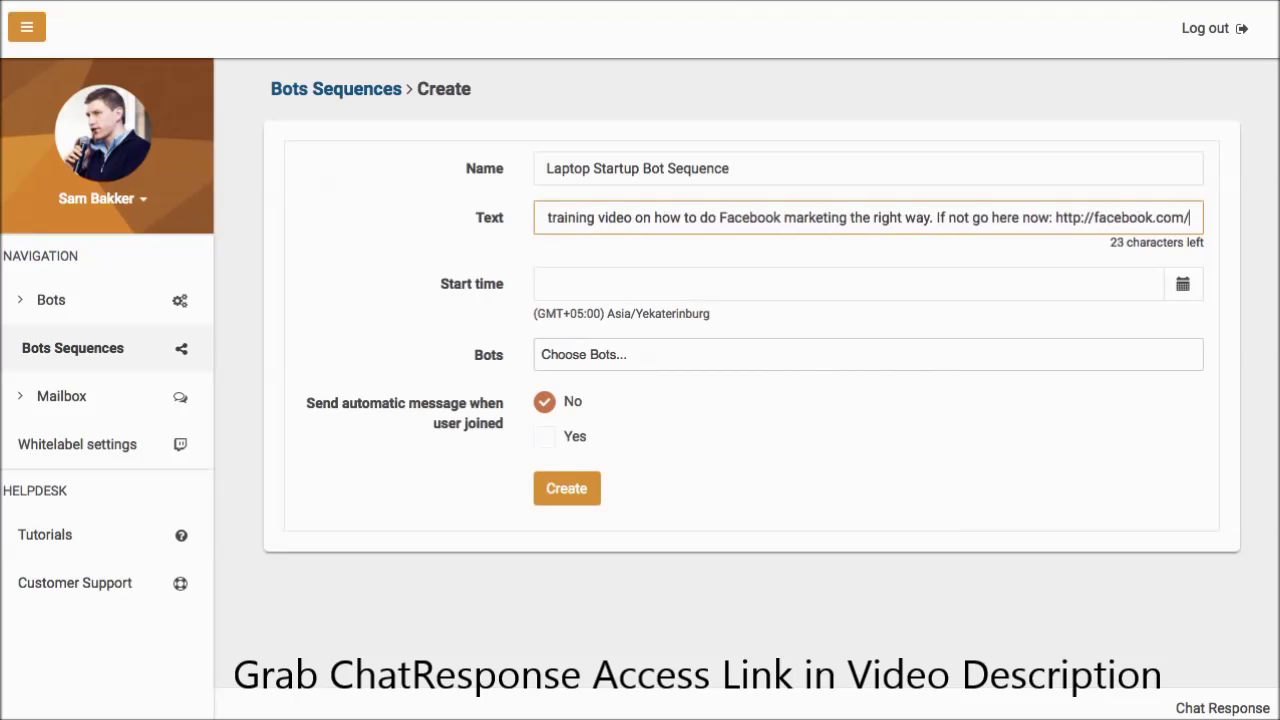
{"action": "type", "text": "facebook"}
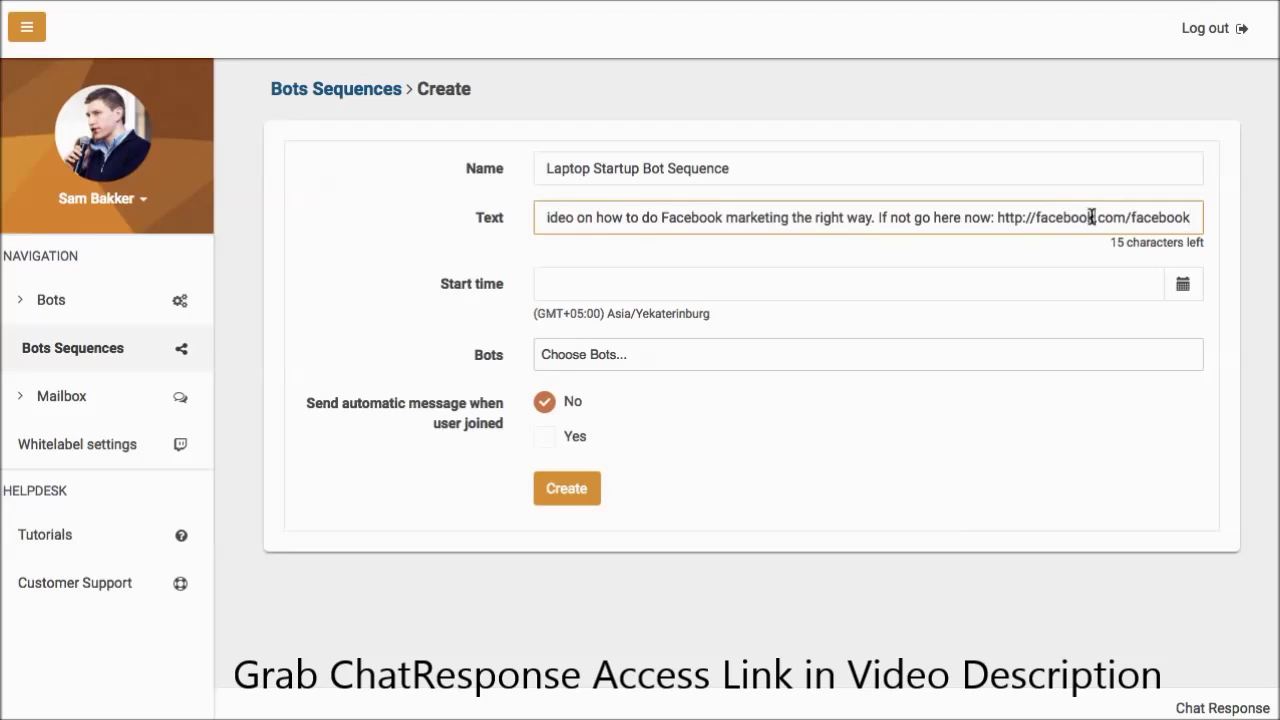
{"action": "left_click_drag", "start_coordinate": [1095, 217], "coordinate": [1035, 222]}
{"action": "type", "text": "laptopstartu"}
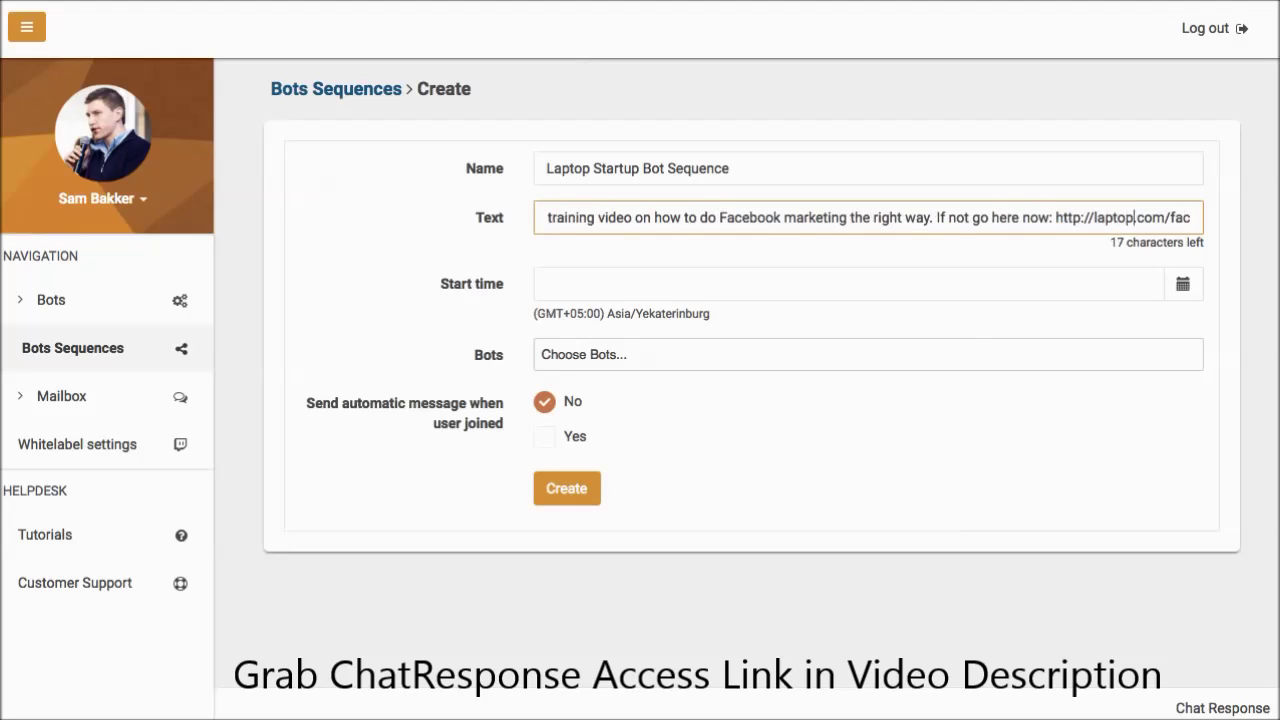
{"action": "type", "text": "p"}
Step: Set the sequence's start time to 2016/08/13 11:59 am and assign it to FB Laptop Startup Bot
{"action": "left_click", "coordinate": [596, 284]}
{"action": "left_click", "coordinate": [1184, 286]}
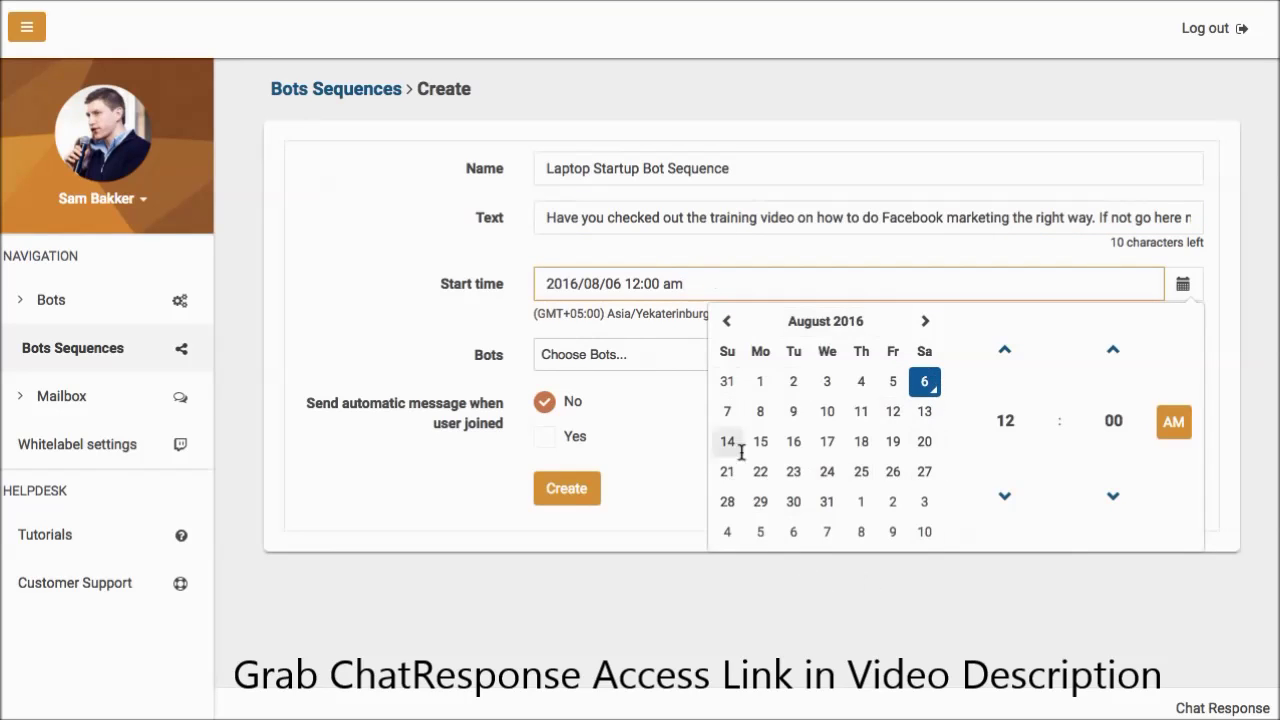
{"action": "left_click", "coordinate": [925, 418]}
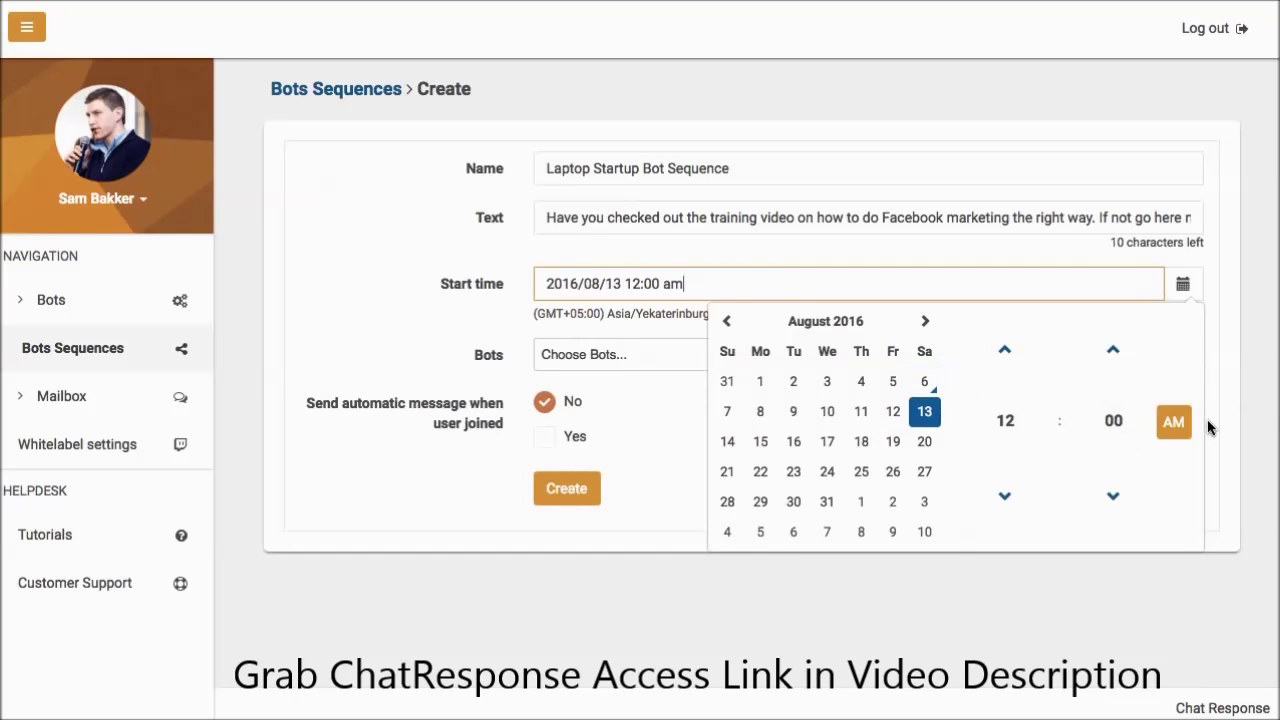
{"action": "left_click", "coordinate": [1120, 486]}
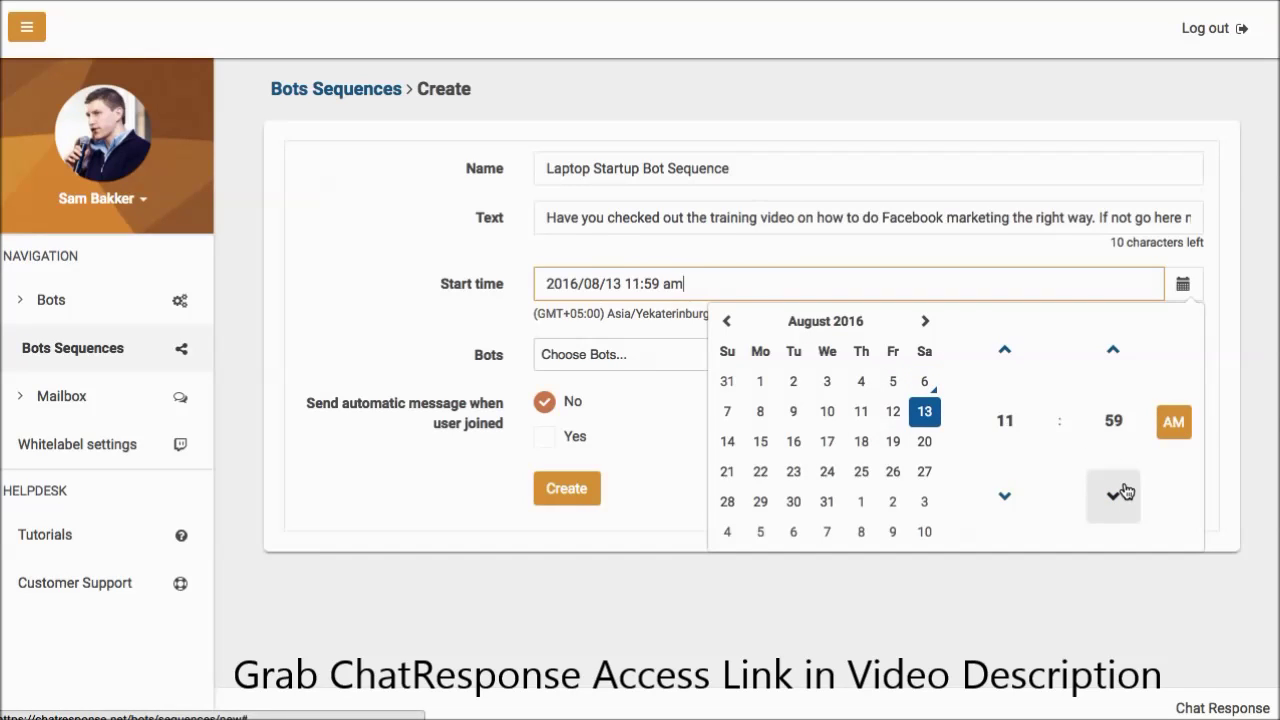
{"action": "left_click", "coordinate": [662, 455]}
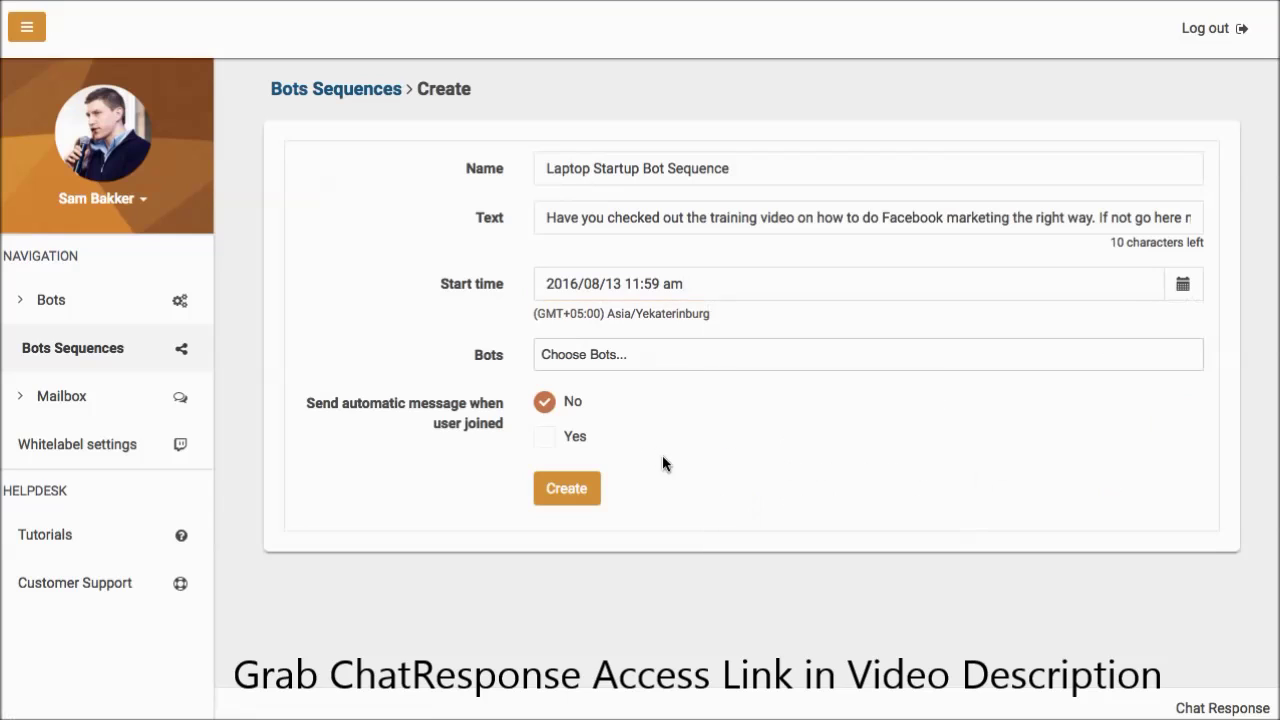
{"action": "left_click", "coordinate": [710, 345]}
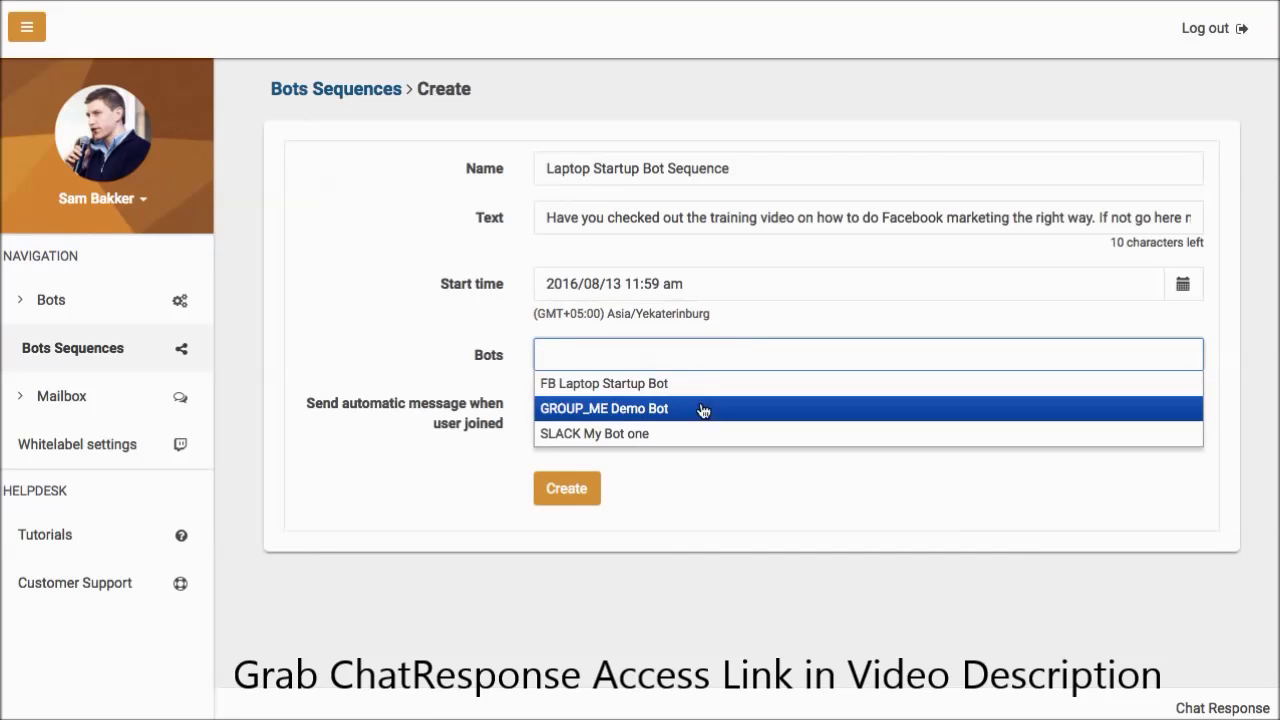
{"action": "left_click", "coordinate": [697, 388]}
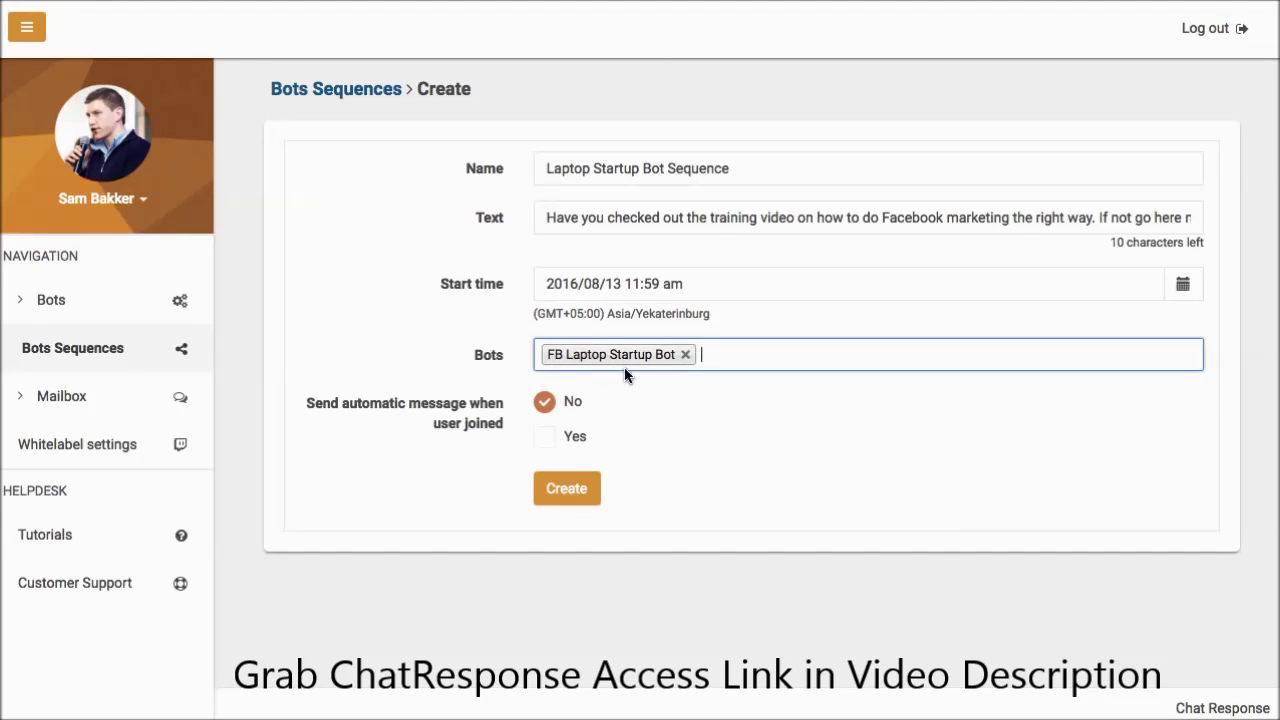
Step: Enable sending an automatic message when a user joins and create the bot sequence
{"action": "left_click", "coordinate": [562, 442]}
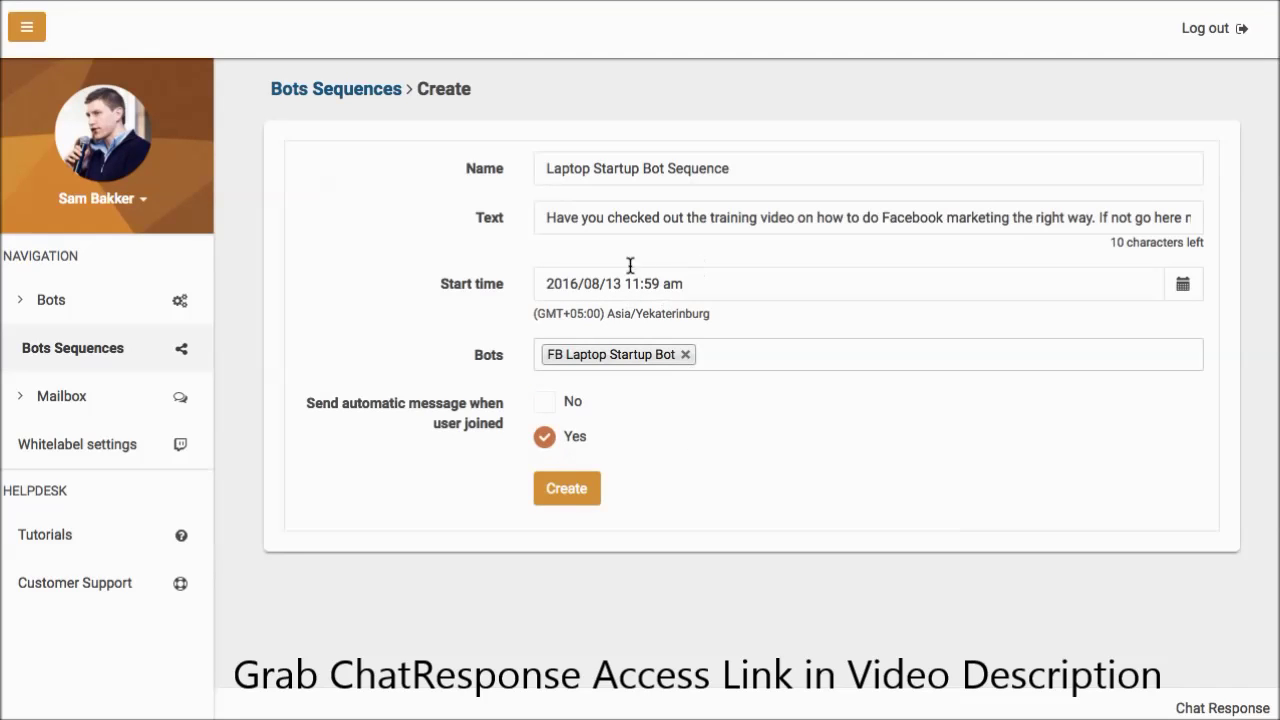
{"action": "left_click", "coordinate": [566, 490]}
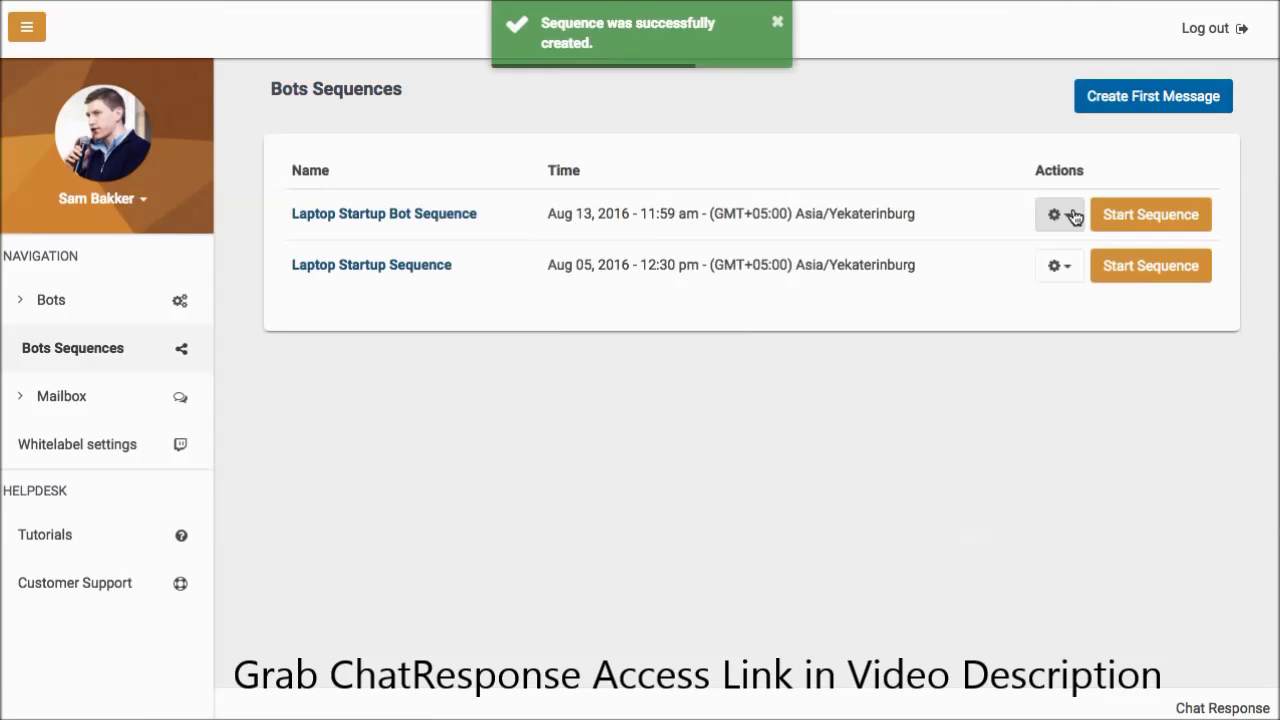
Step: Open the messages of Laptop Startup Bot Sequence, check them as a list and return to the diagram view
{"action": "left_click", "coordinate": [1068, 214]}
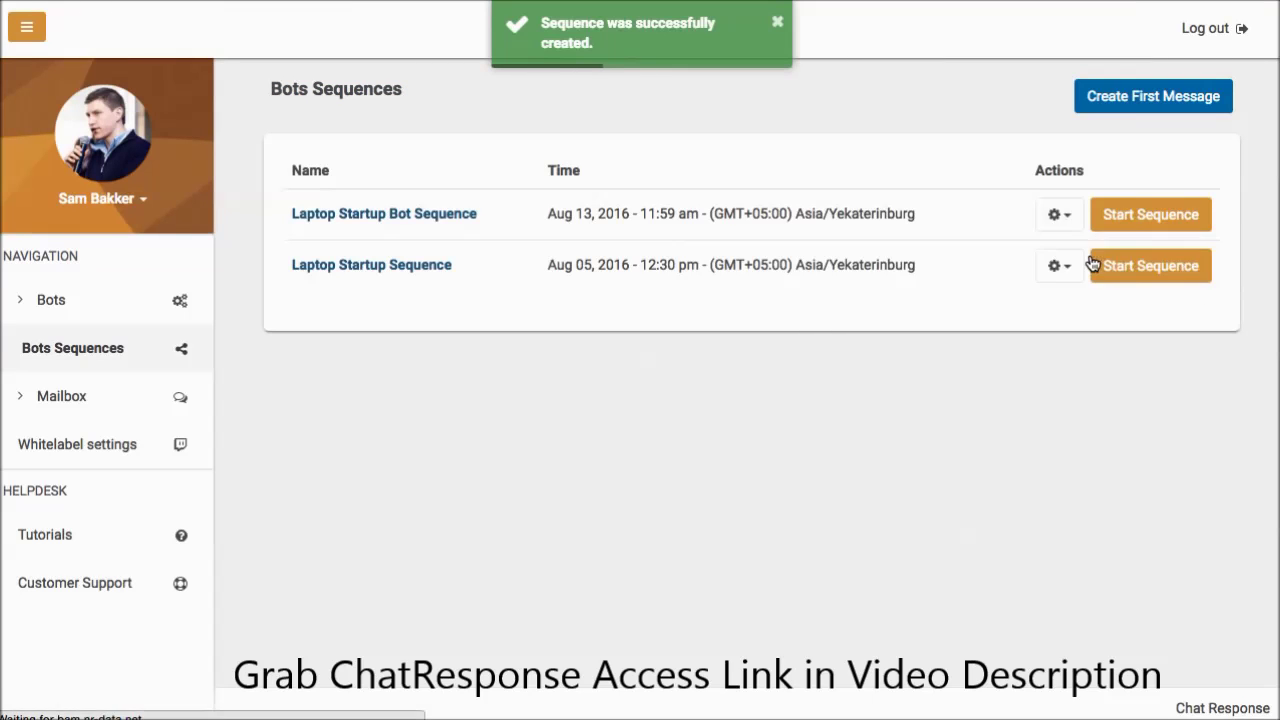
{"action": "left_click", "coordinate": [1091, 258]}
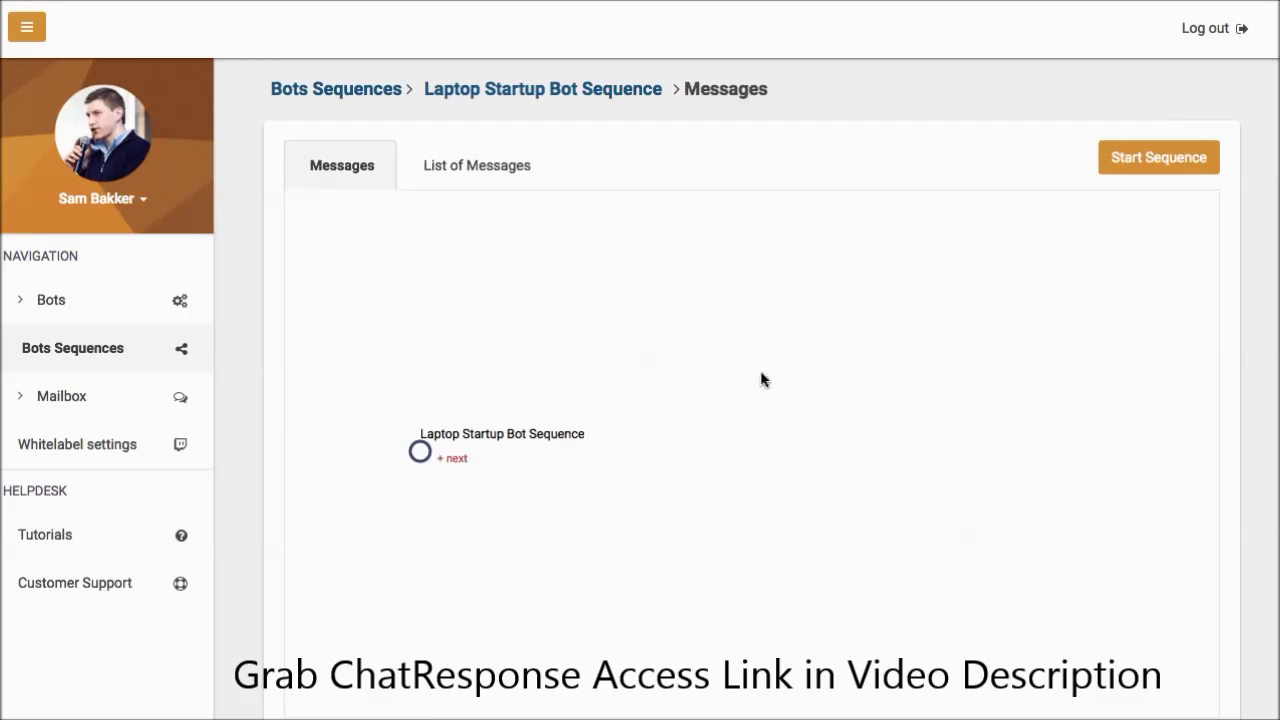
{"action": "scroll", "coordinate": [503, 443], "scroll_direction": "down", "scroll_amount": 1}
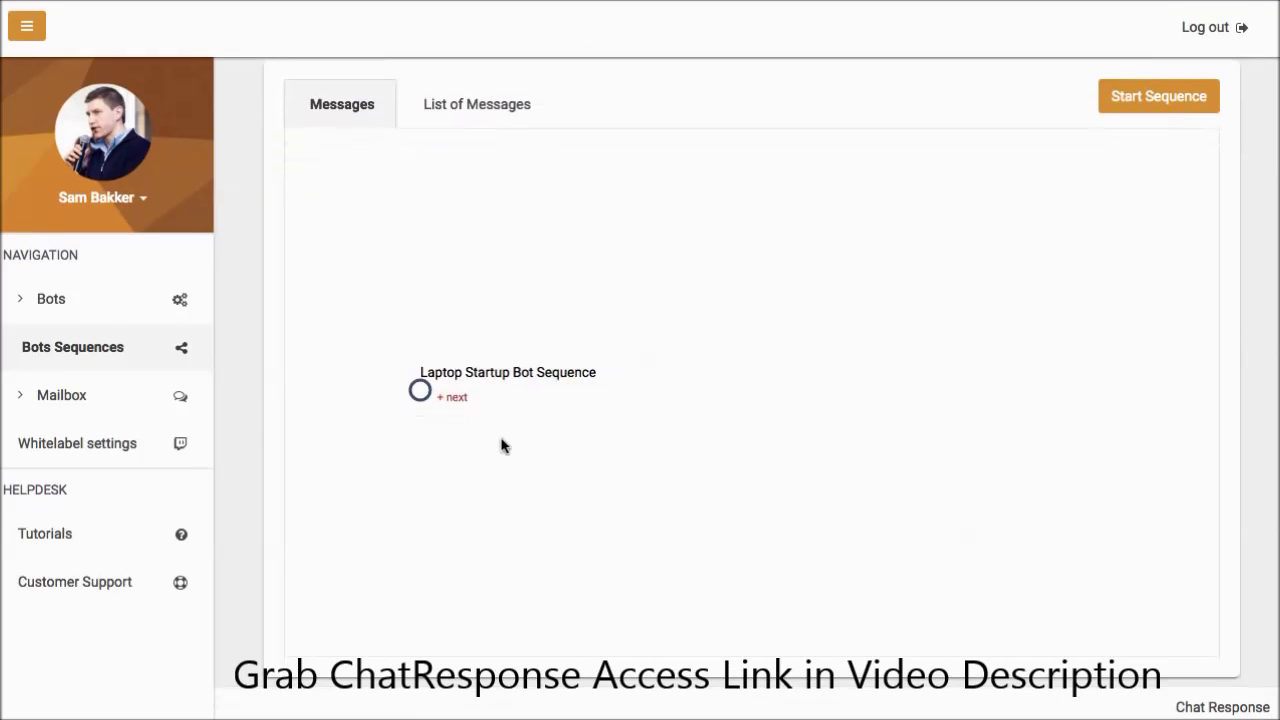
{"action": "left_click", "coordinate": [503, 103]}
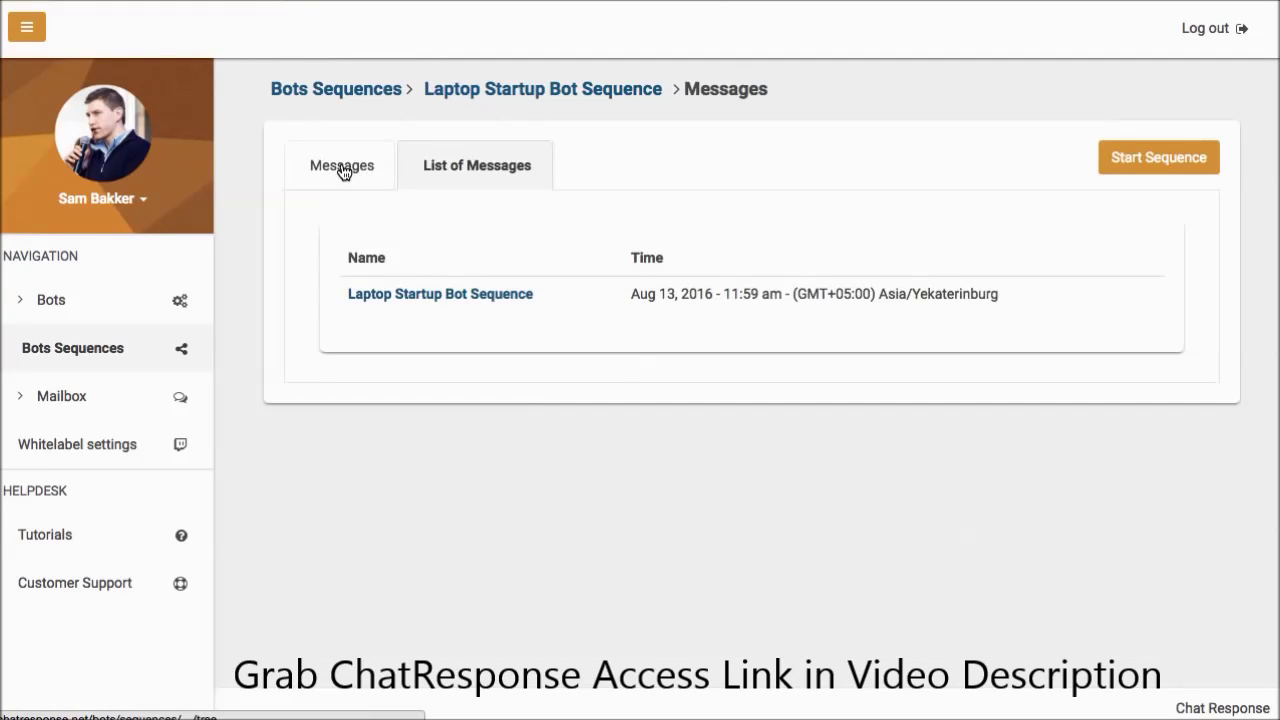
{"action": "left_click", "coordinate": [343, 166]}
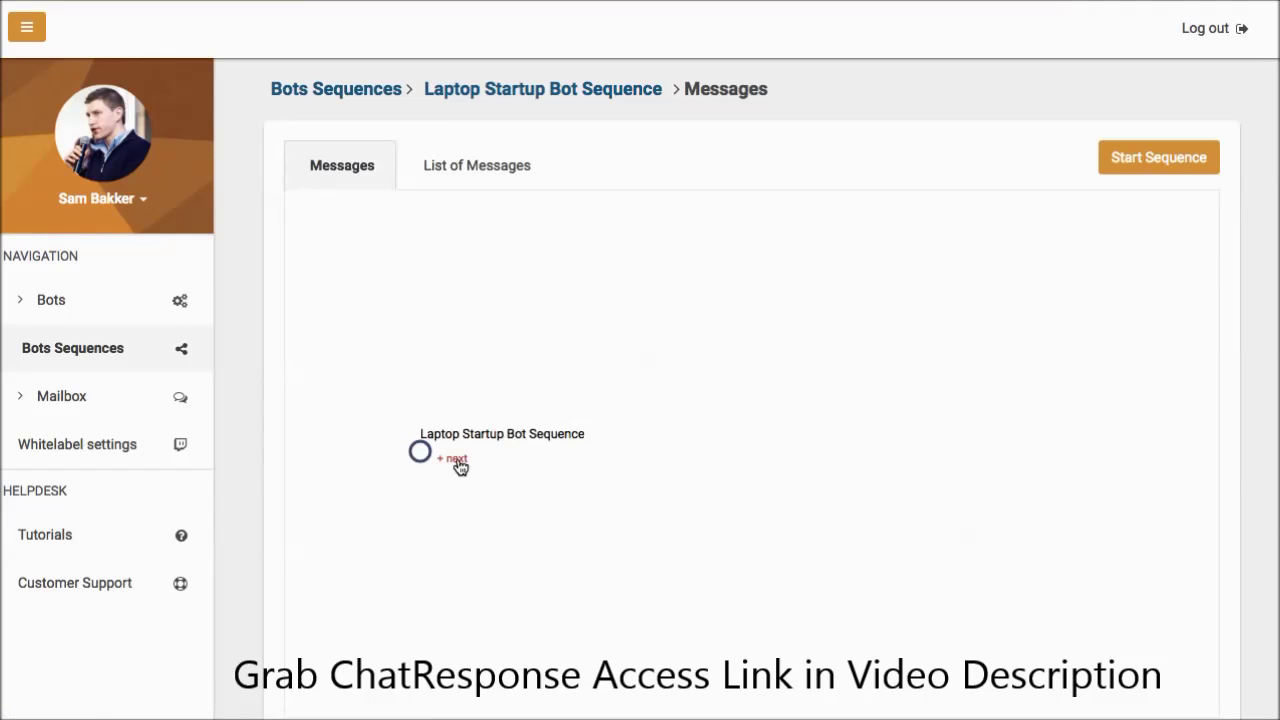
Step: Start a follow-up message after Laptop Startup Bot Sequence, set its delay to 1 day, 0 hours and 1 minute, and name it "Message #2"
{"action": "left_click", "coordinate": [457, 461]}
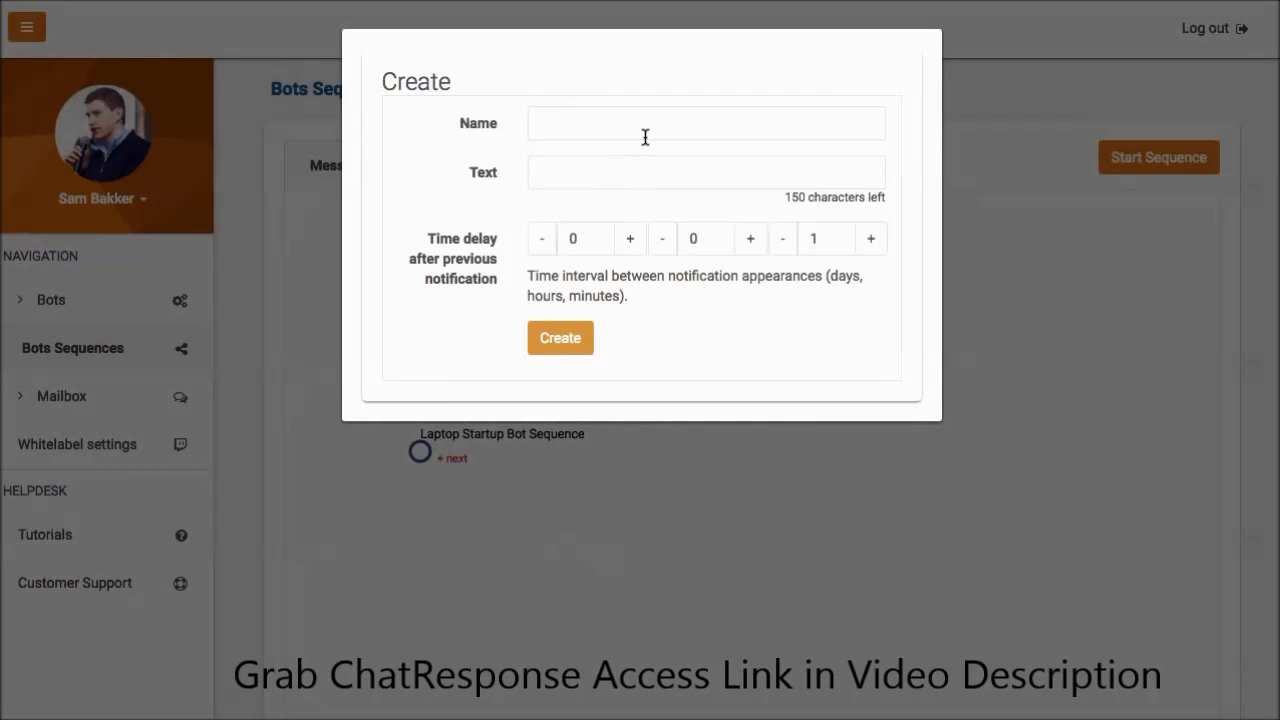
{"action": "left_click", "coordinate": [646, 128]}
{"action": "left_click", "coordinate": [627, 240]}
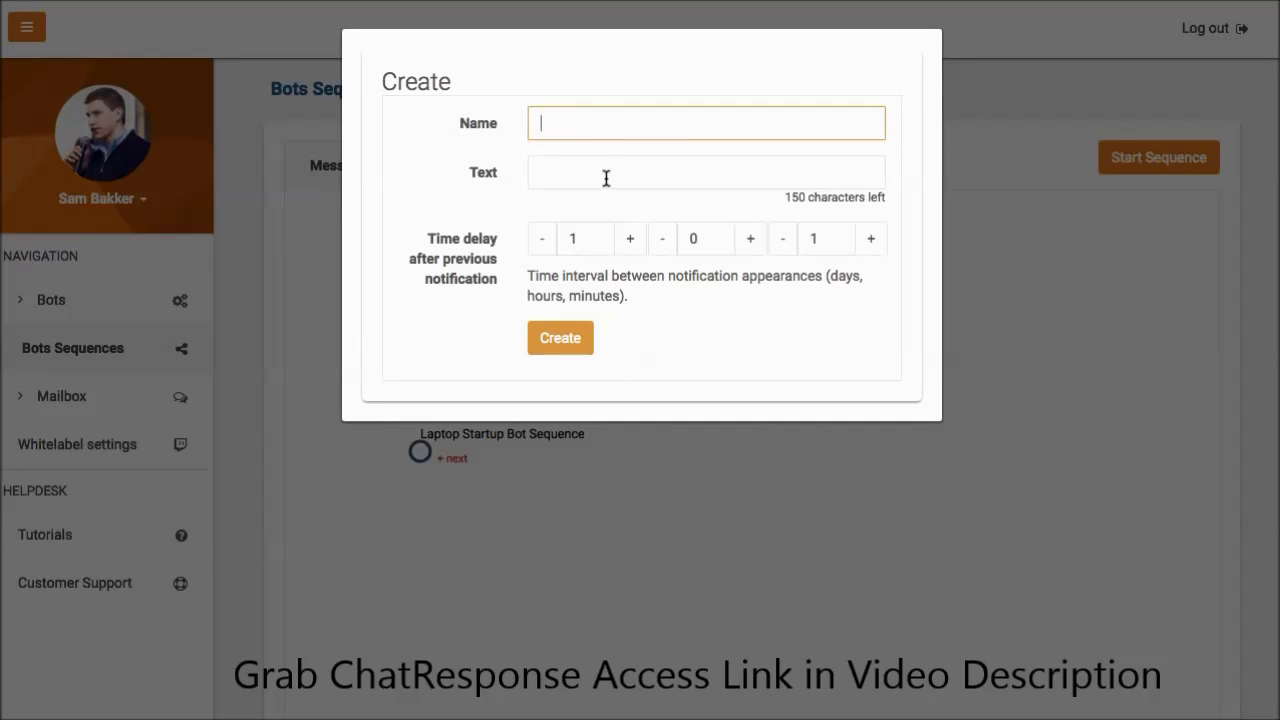
{"action": "left_click", "coordinate": [587, 117]}
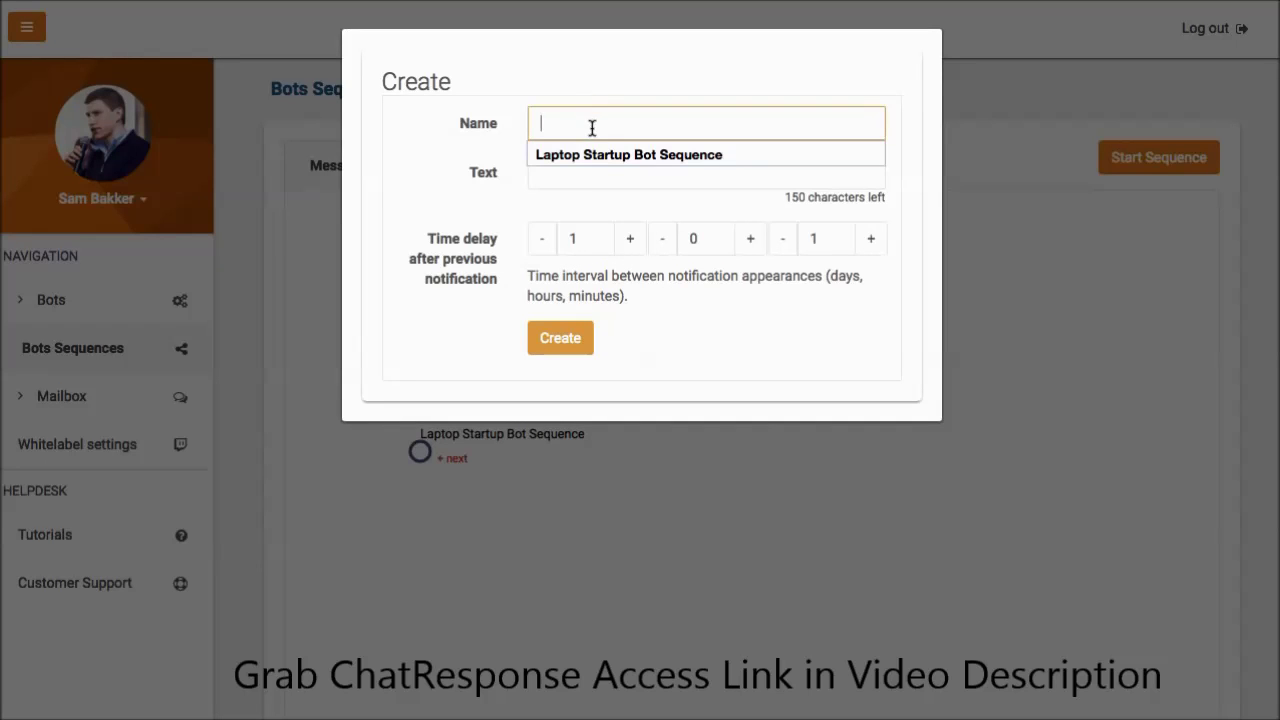
{"action": "type", "text": "Message "}
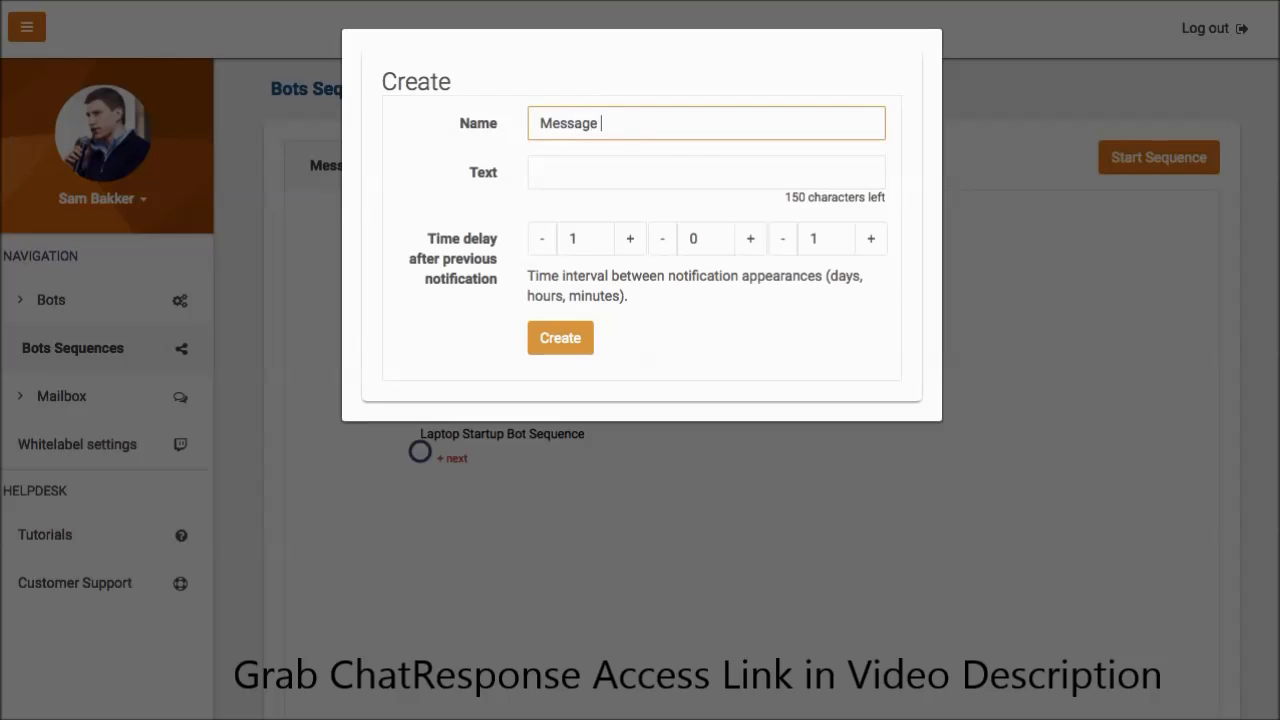
{"action": "type", "text": "##"}
{"action": "key", "text": "BackSpace"}
{"action": "type", "text": "2"}
{"action": "left_click", "coordinate": [642, 170]}
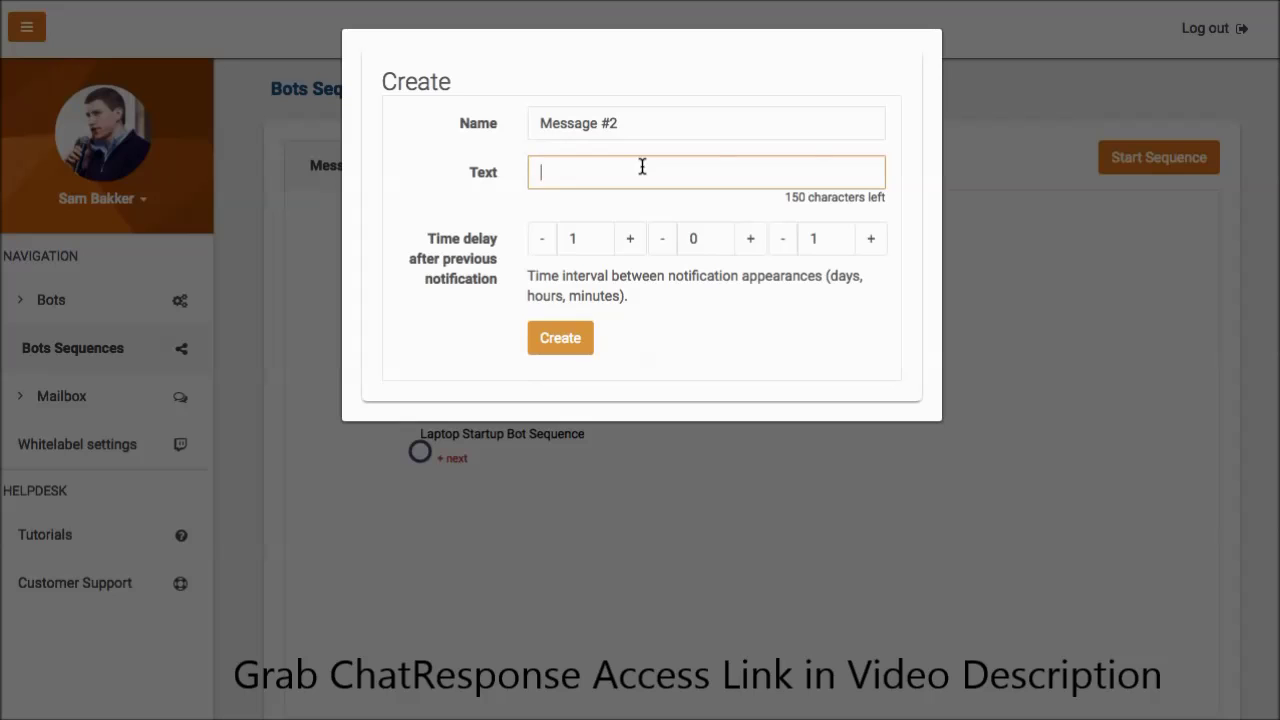
{"action": "type", "text": "If you liked yesterdays video "}
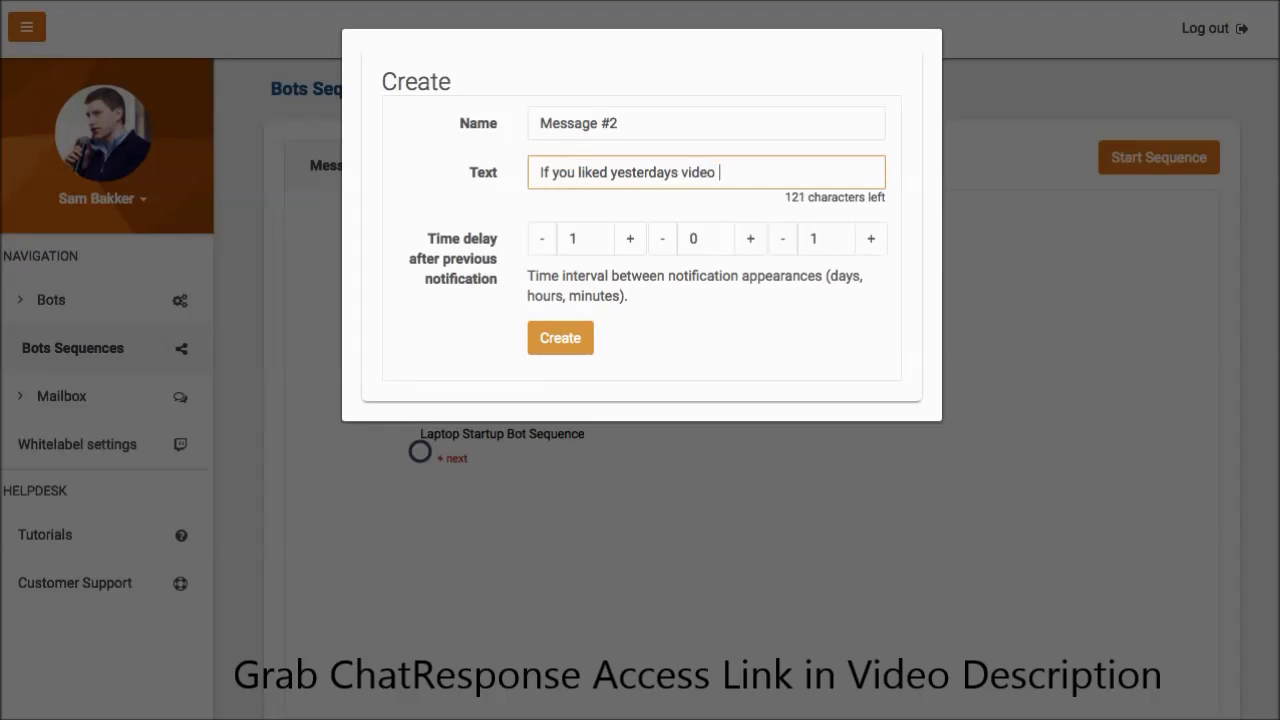
{"action": "type", "text": "about Facebook you'l"}
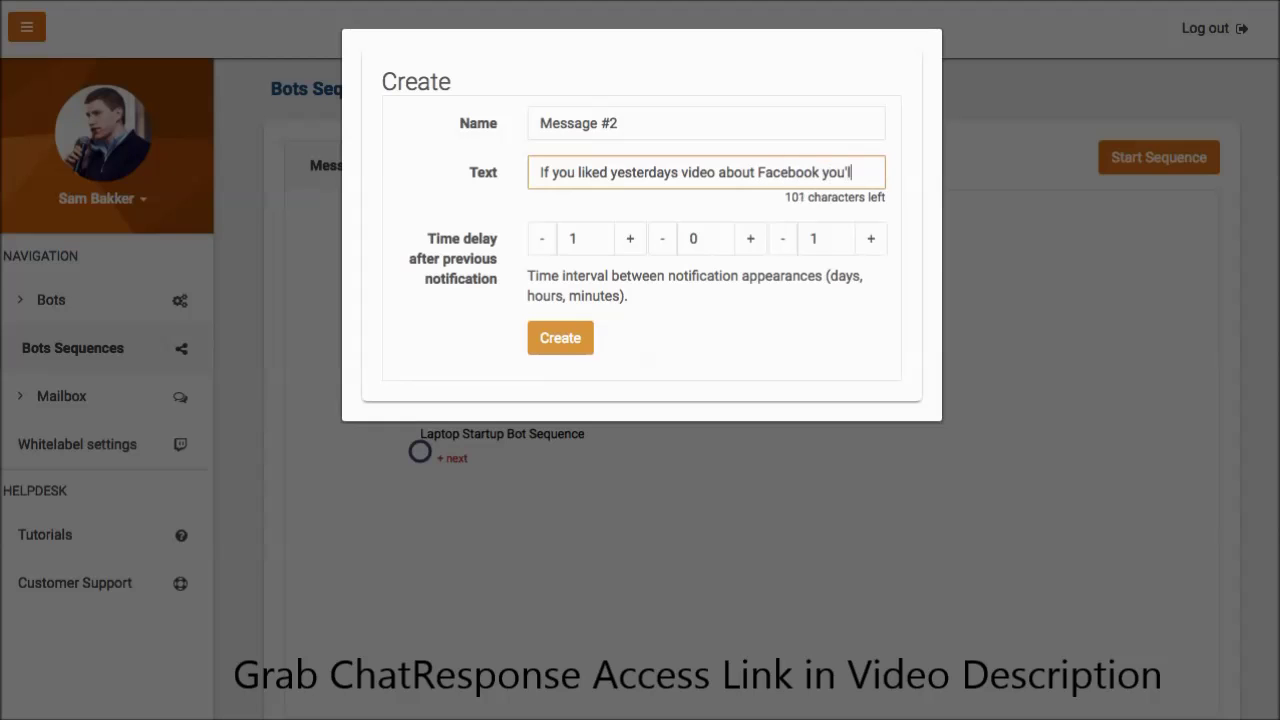
{"action": "type", "text": "l want to see this:"}
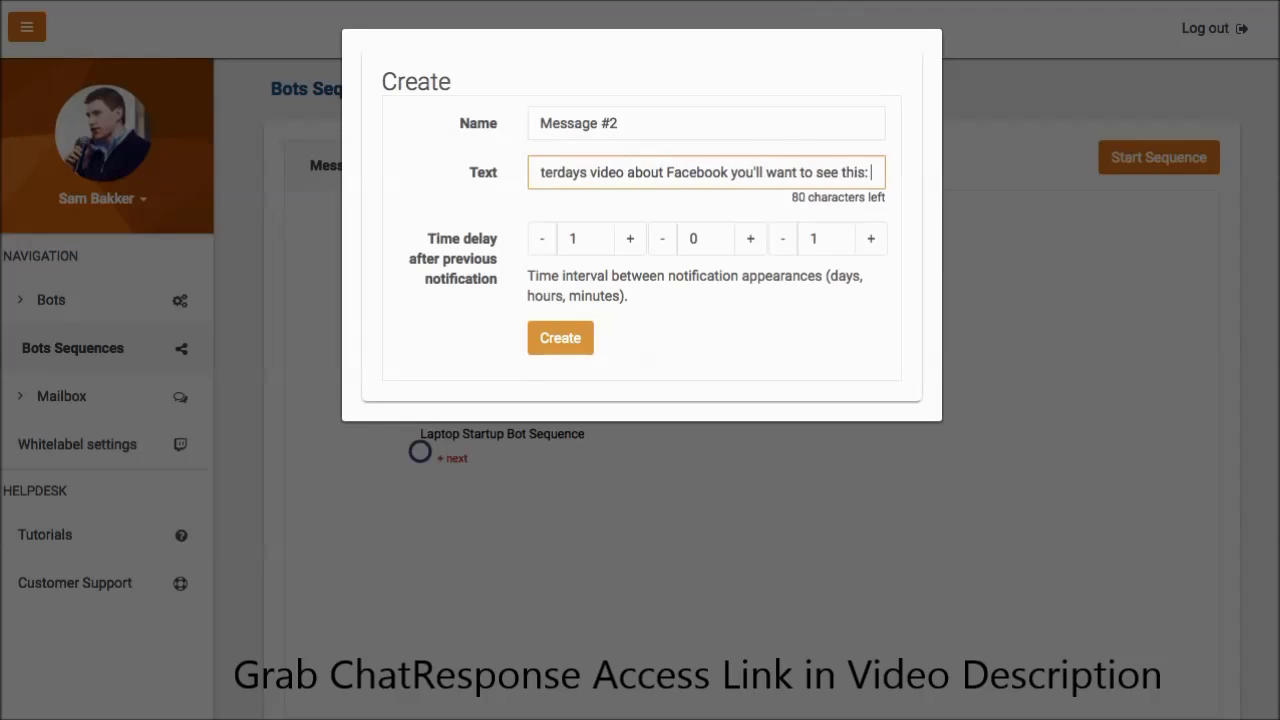
{"action": "type", "text": "tp://"}
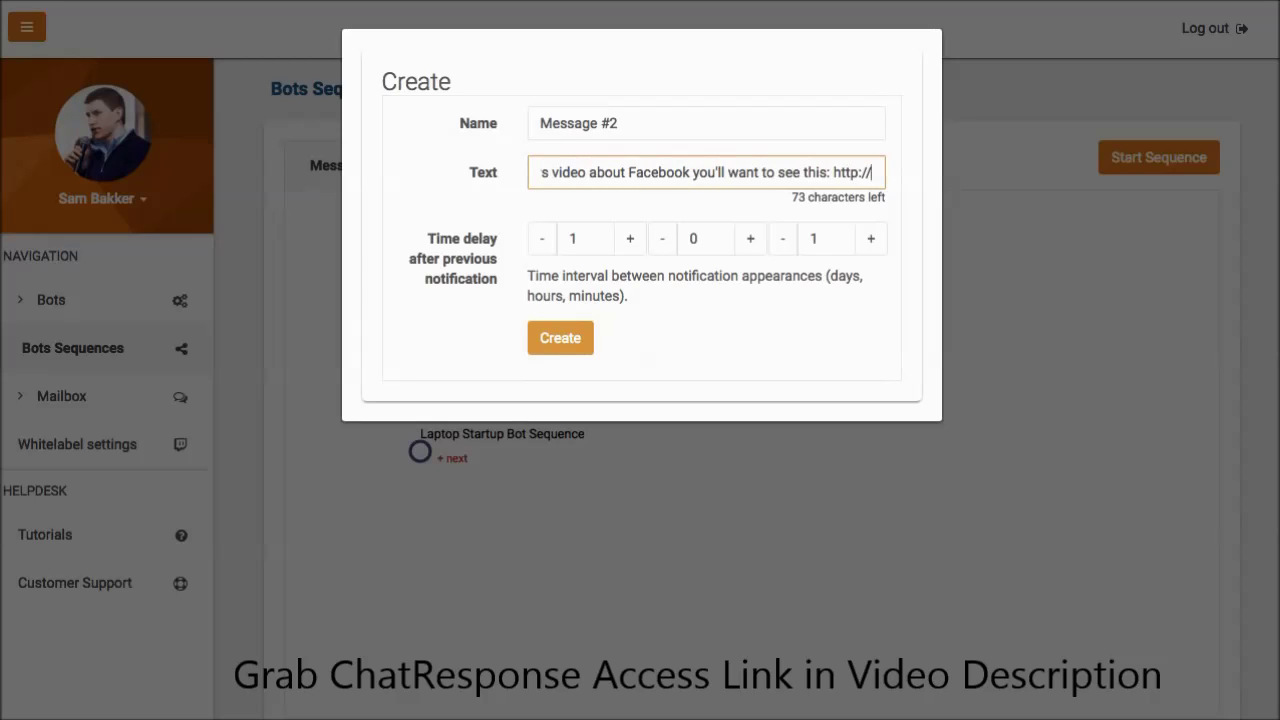
{"action": "type", "text": "laptop"}
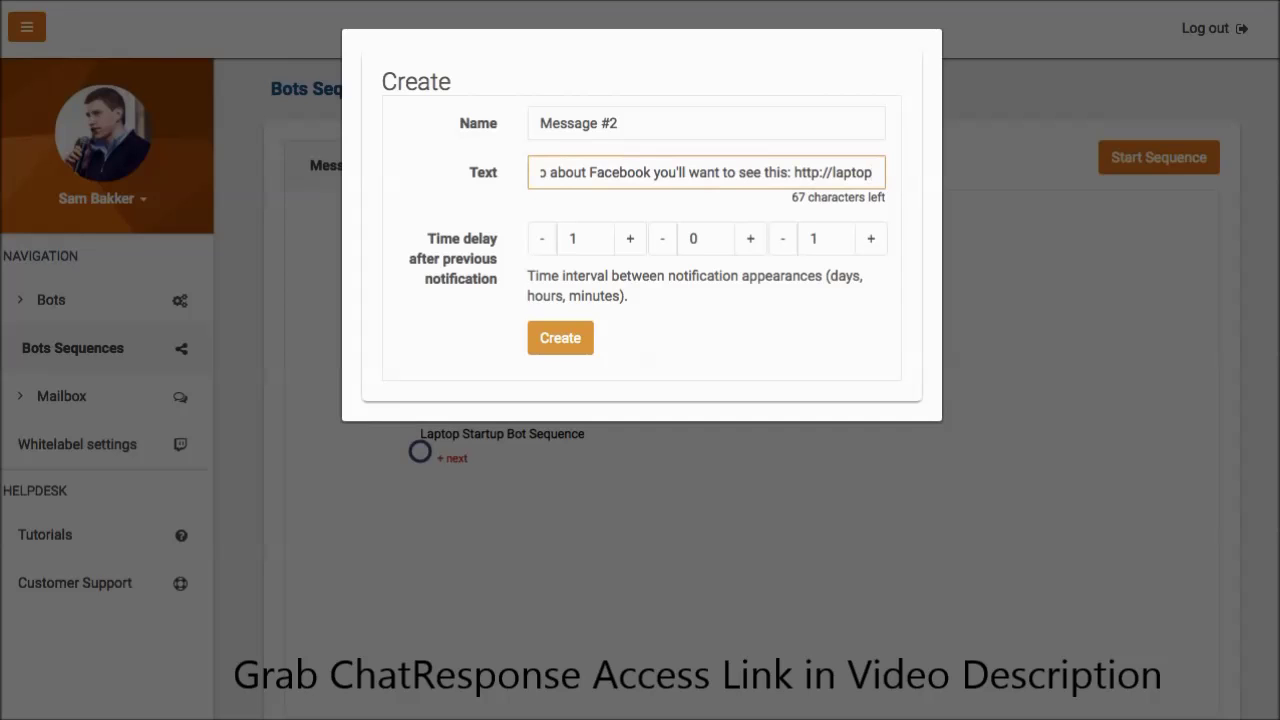
{"action": "type", "text": "startup"}
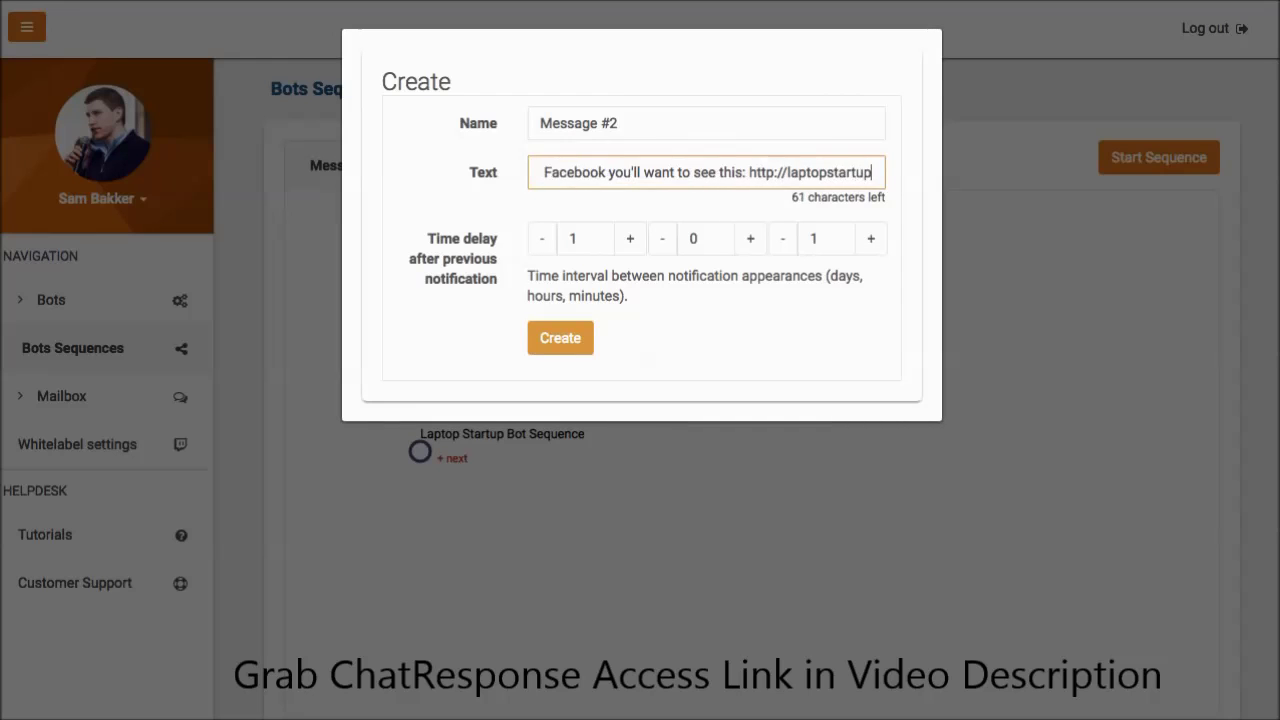
{"action": "type", "text": ".com/start"}
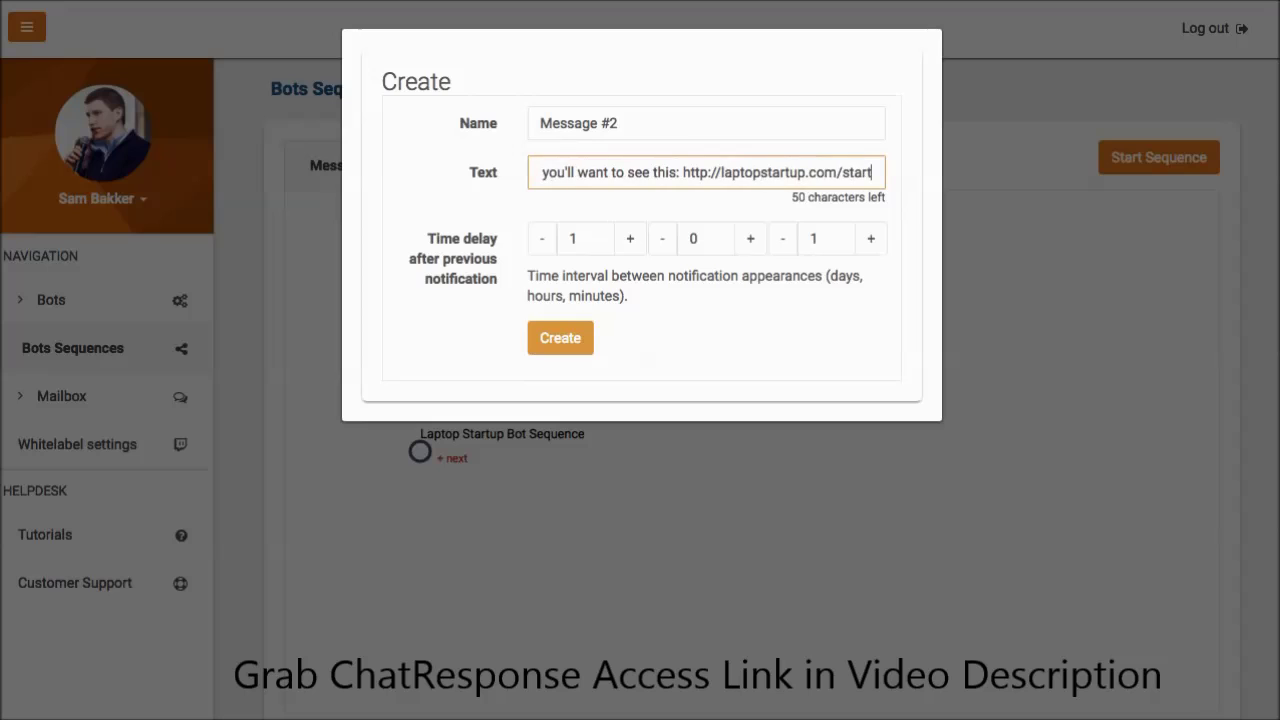
Step: Extend the follow-up message's name to "Message #2 Laptop Bot" and create the message
{"action": "left_click", "coordinate": [572, 362]}
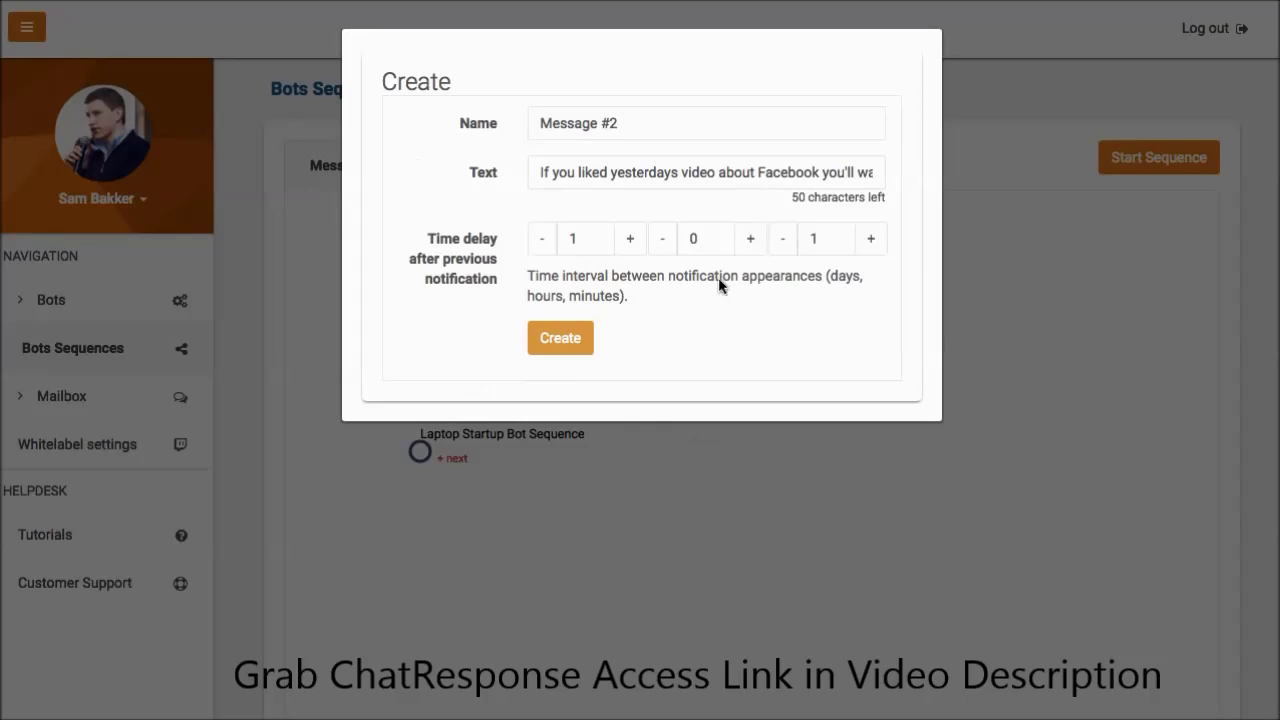
{"action": "key", "text": "Return"}
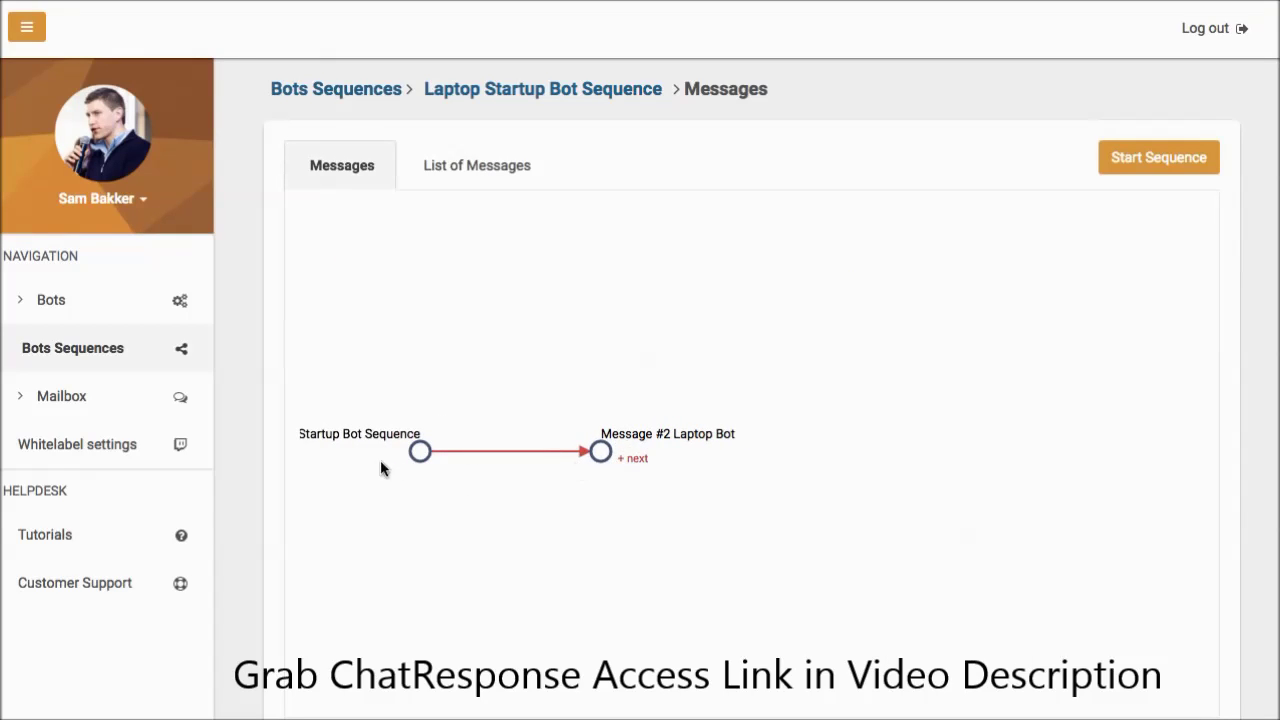
{"action": "scroll", "coordinate": [640, 463], "scroll_direction": "down", "scroll_amount": 1}
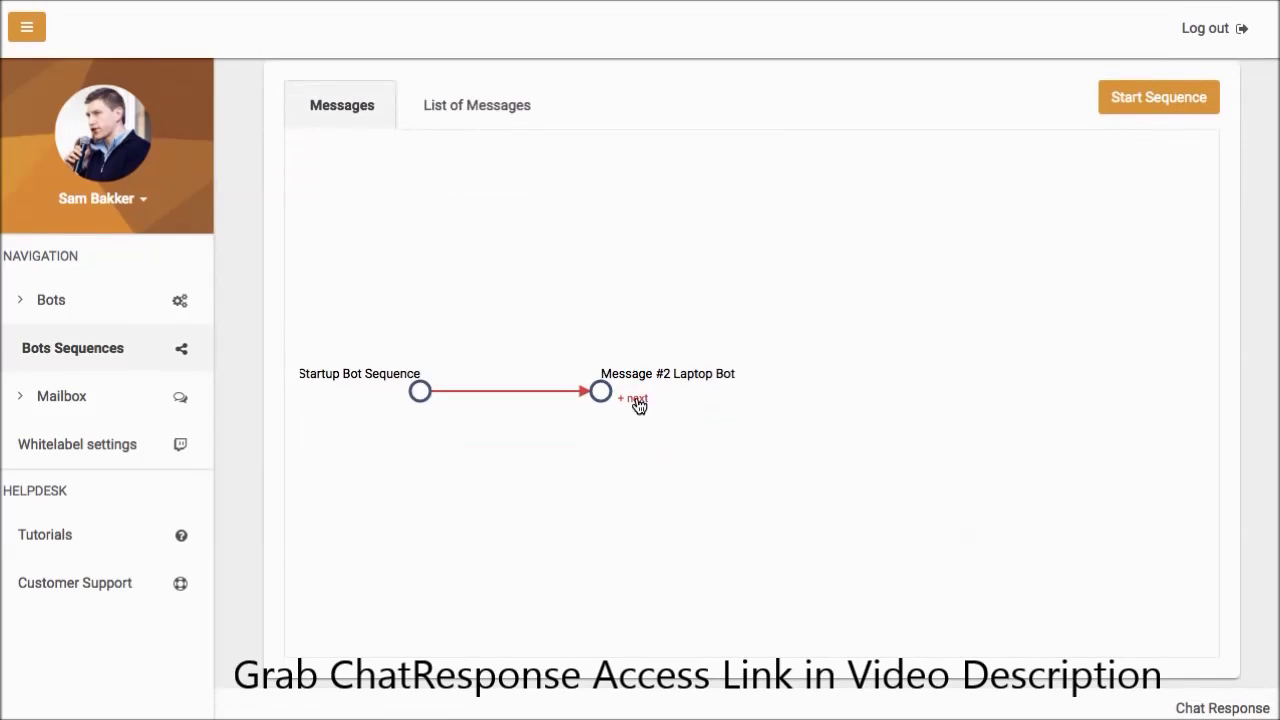